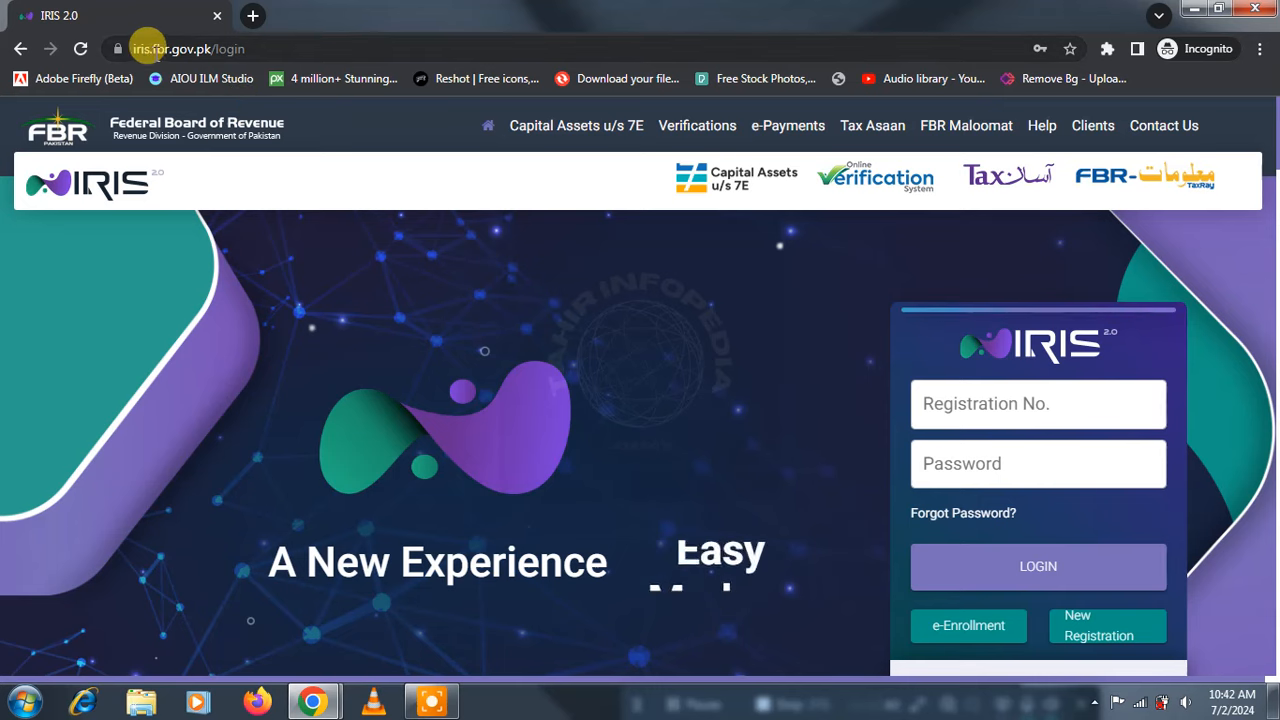
Log in to IRIS with the saved registration number and password, and switch to the regular Chrome window showing the dashboard.
click(1002, 412)
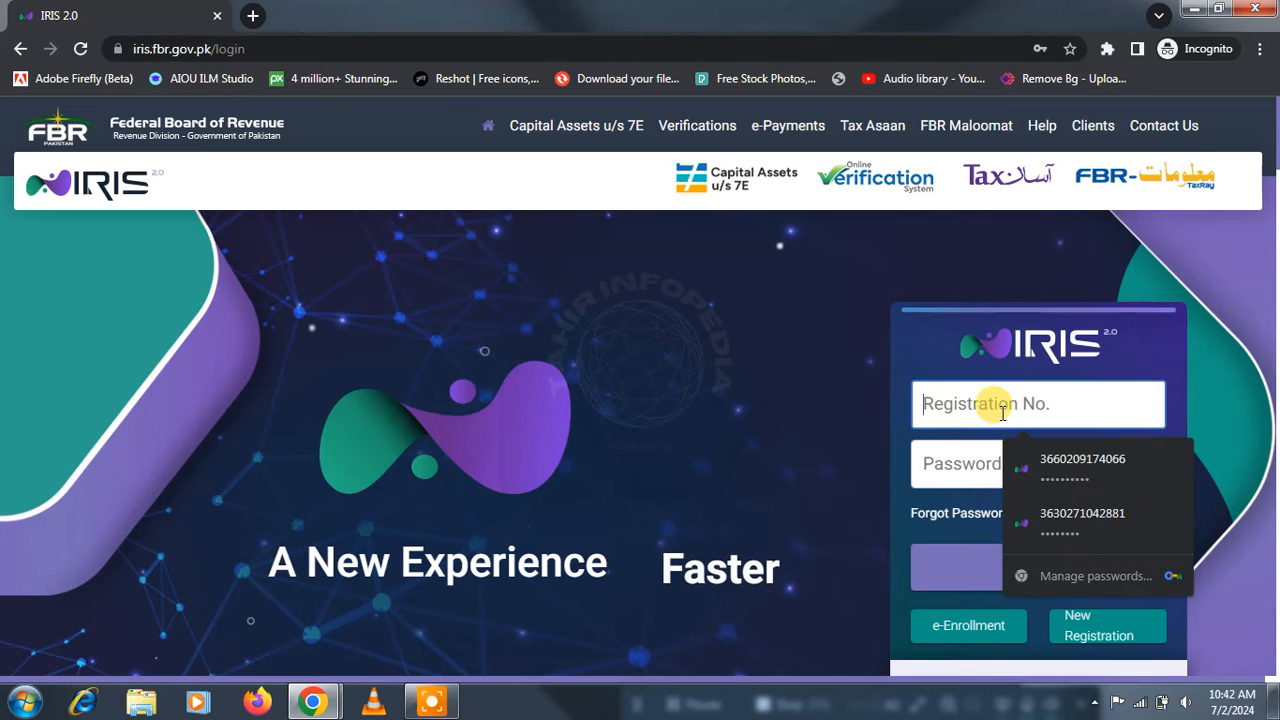
click(1063, 468)
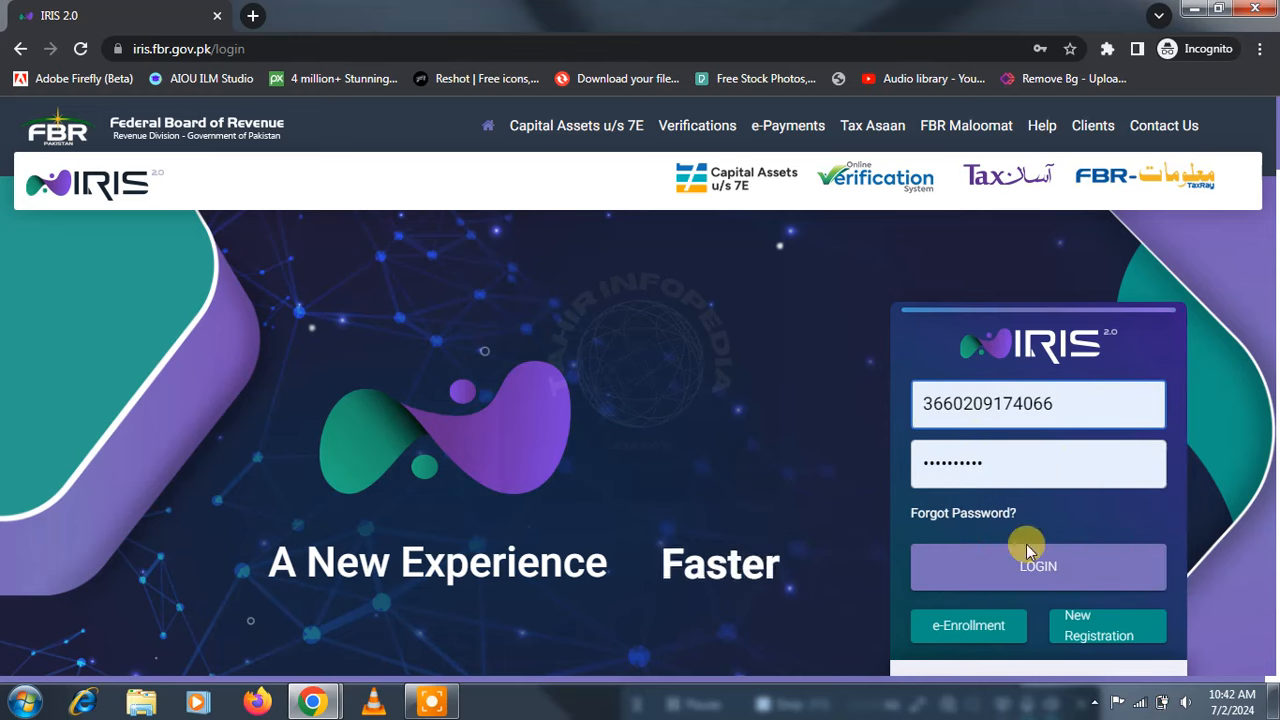
click(1033, 576)
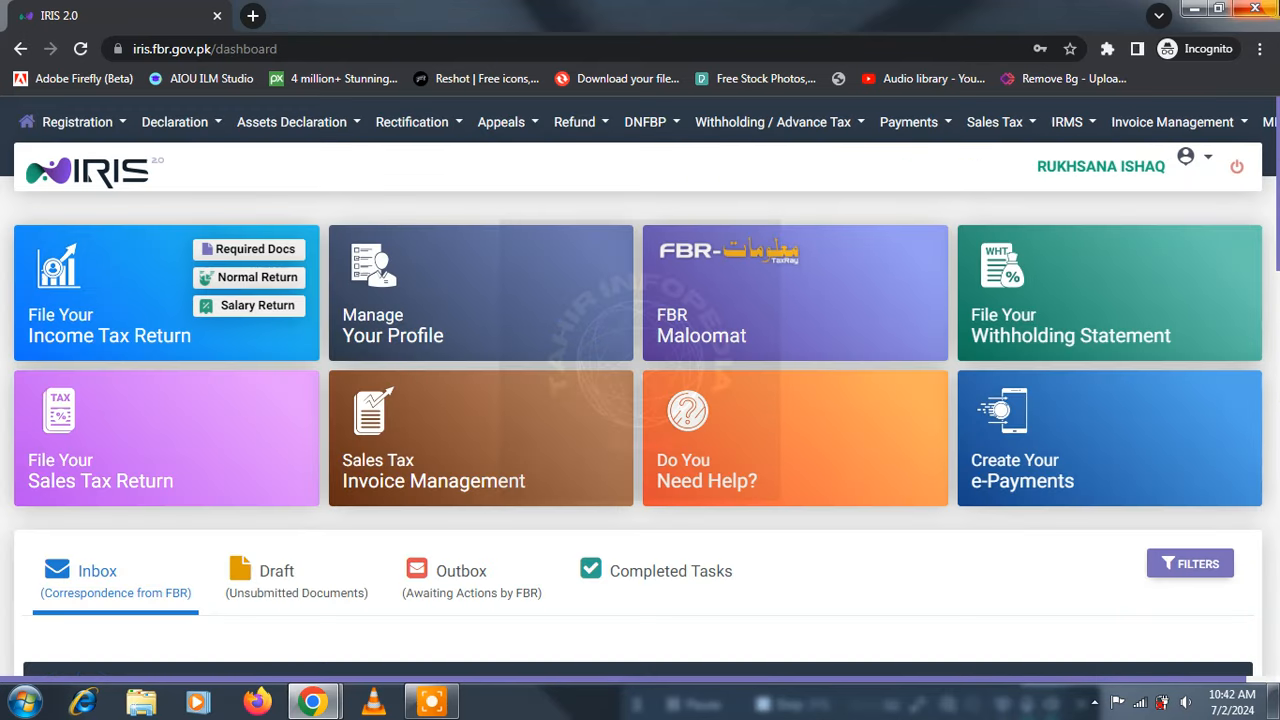
click(1255, 9)
click(315, 703)
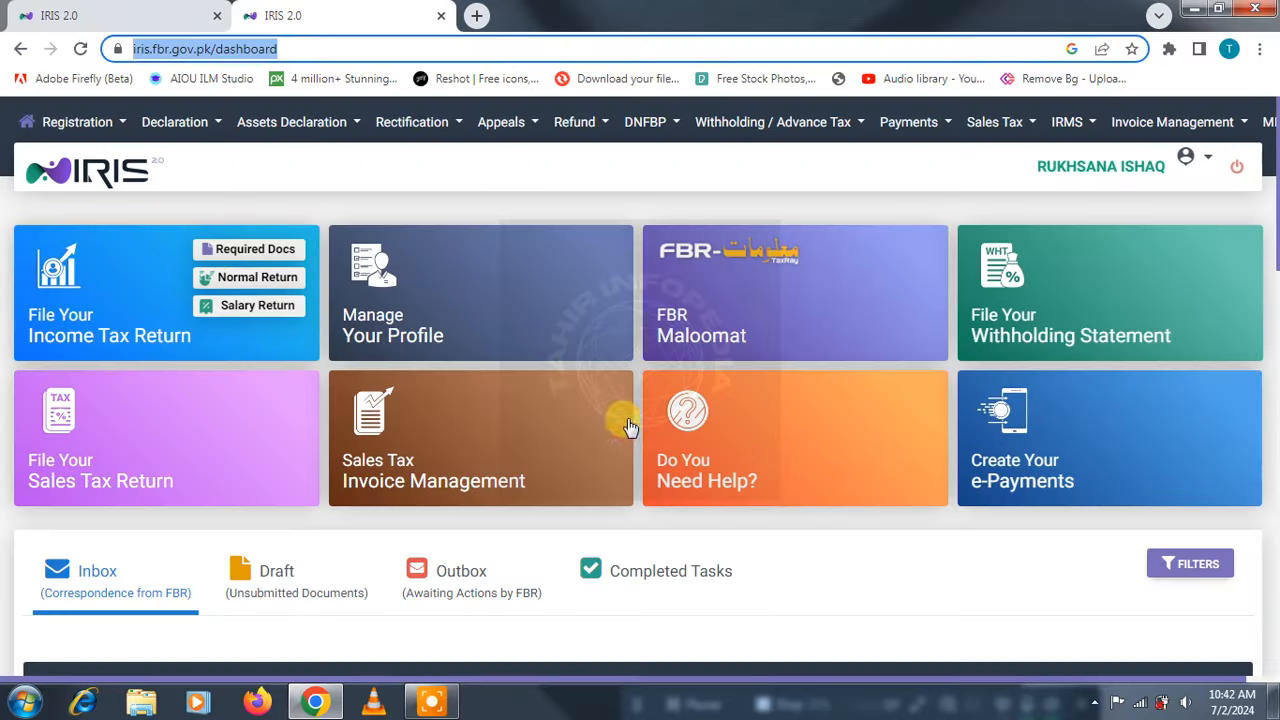
Try to start a Salary Return for Individuals for the tax period 01-Jul-2023 - 30-Jun-2024.
click(264, 310)
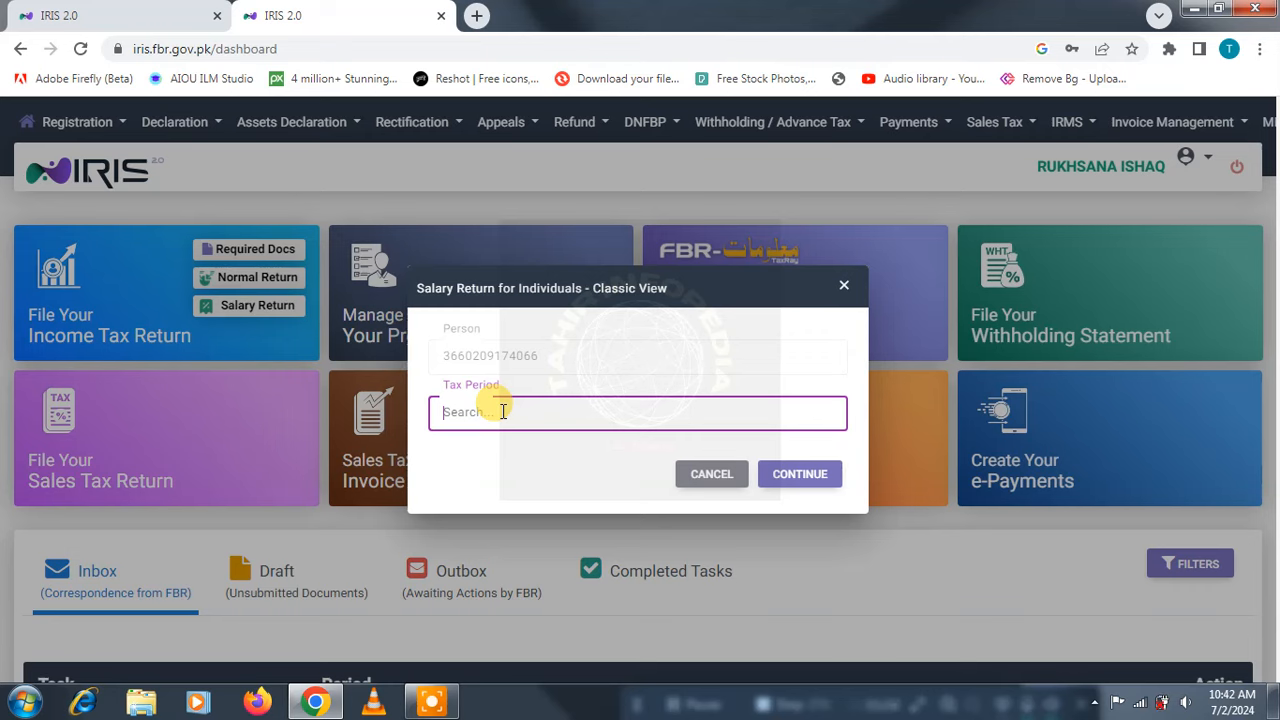
text(2024)
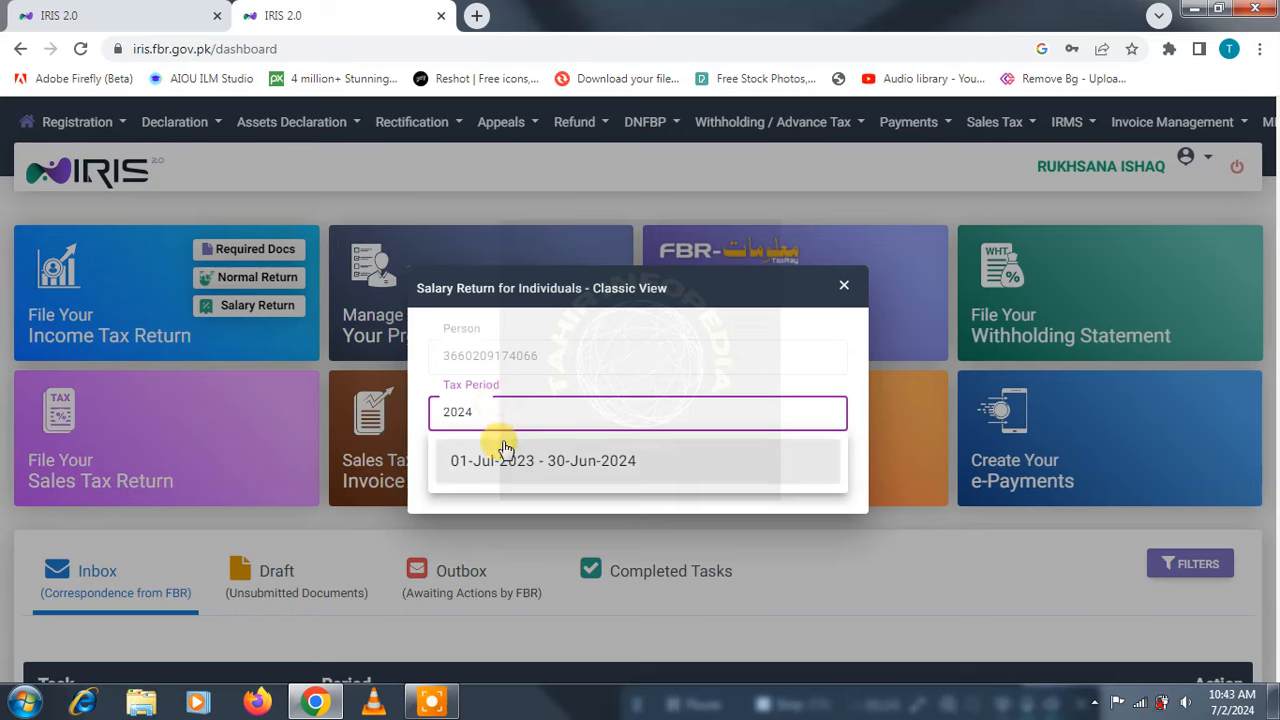
click(506, 458)
click(778, 474)
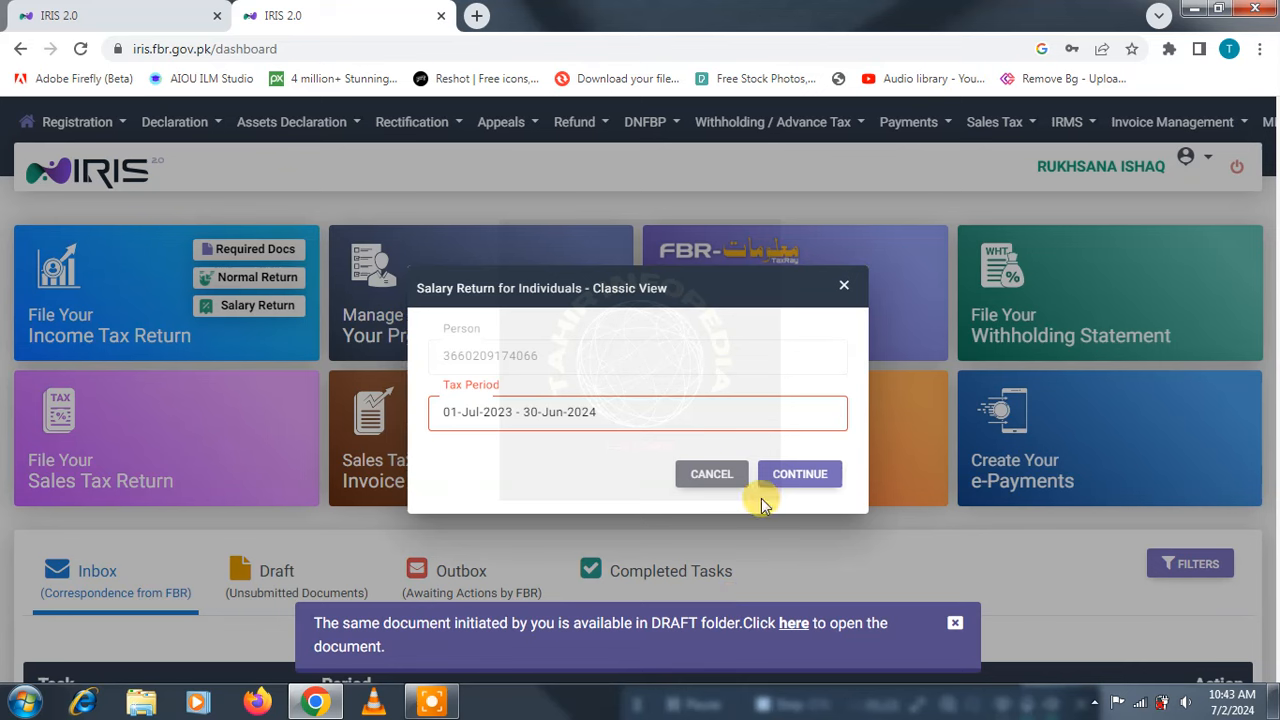
click(956, 622)
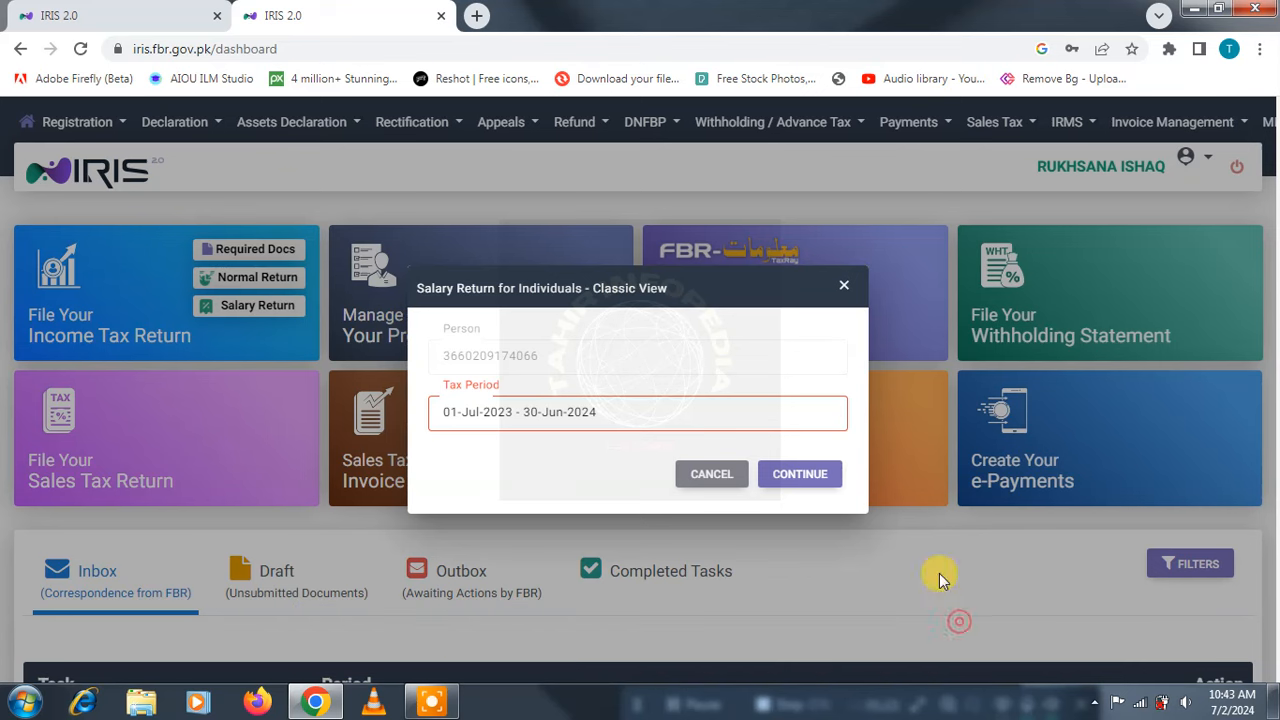
click(844, 286)
Open the existing 2024 salary return from the unsubmitted draft documents.
scroll(1100, 540, down, 2)
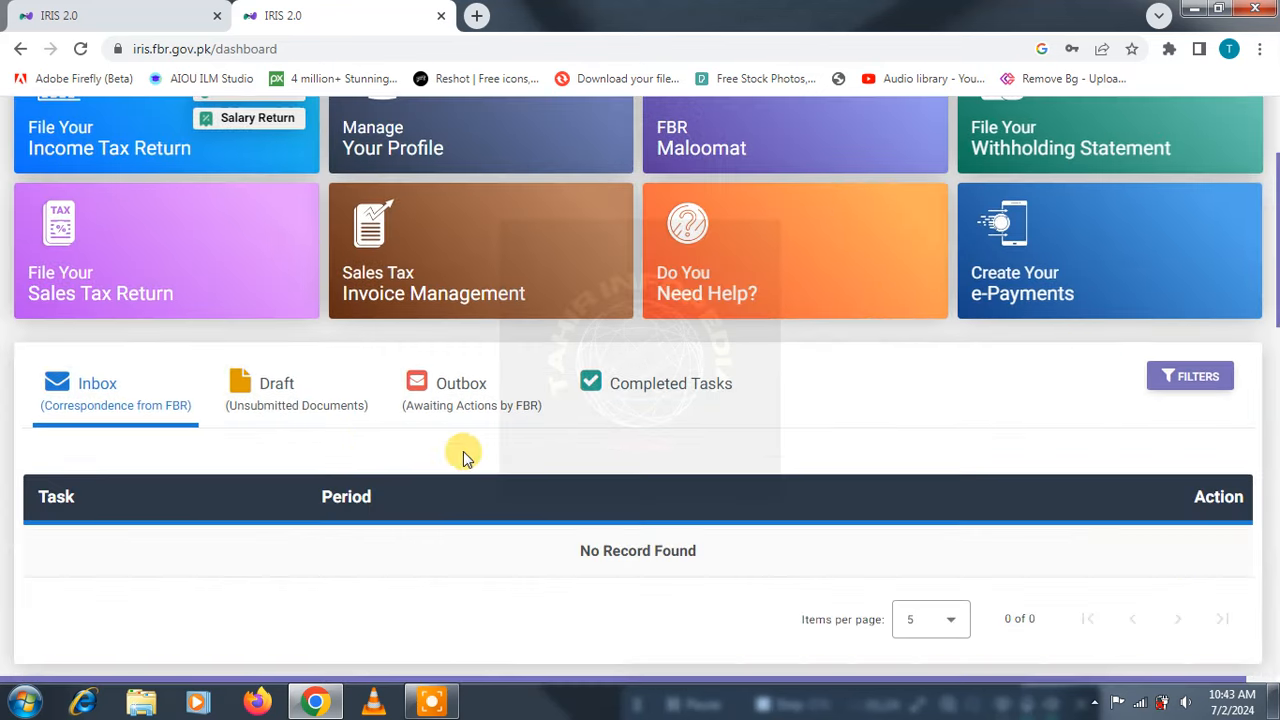
click(320, 390)
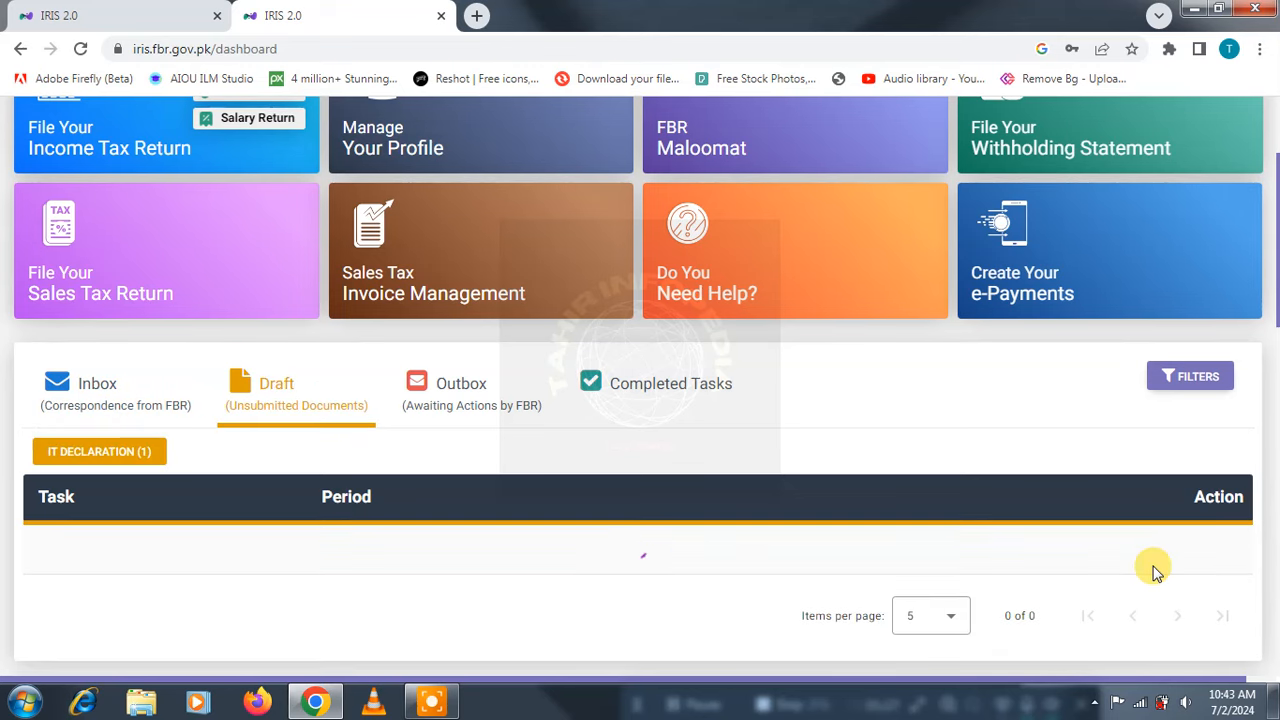
click(1210, 575)
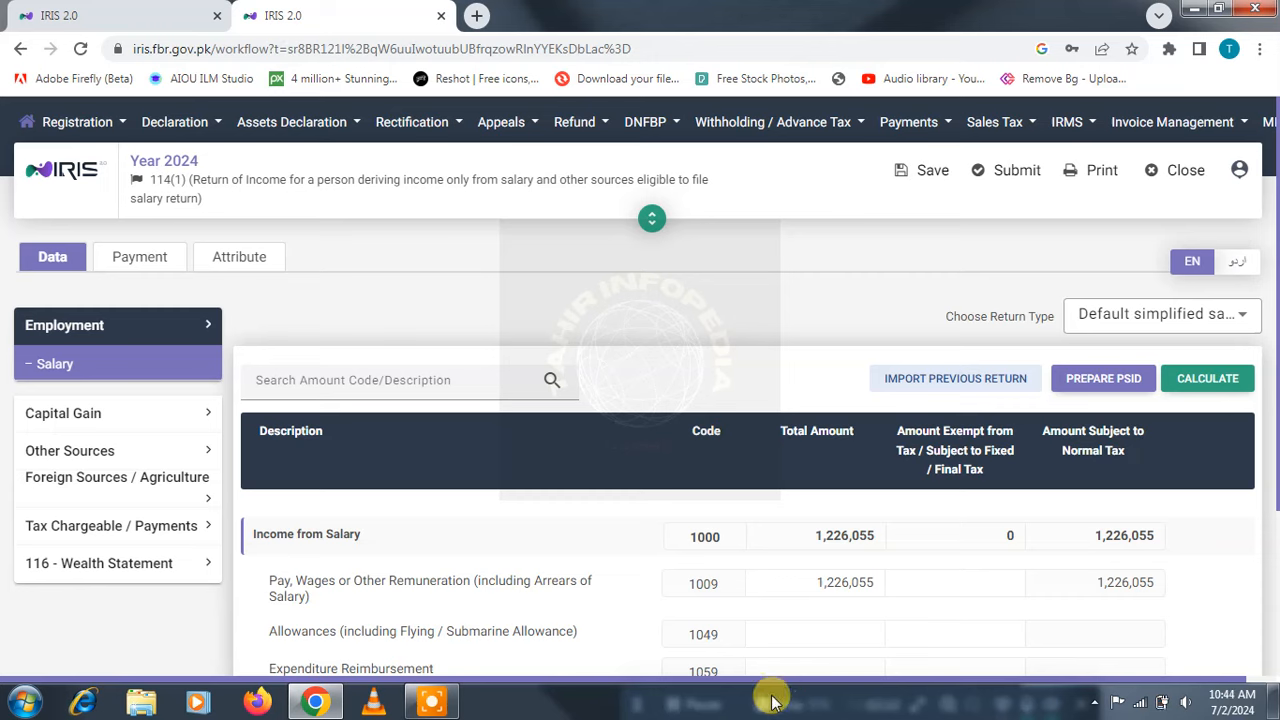
Enter 1,226,055 as the total Pay, Wages or Other Remuneration (code 1009) in the employment salary section and calculate.
scroll(660, 540, down, 2)
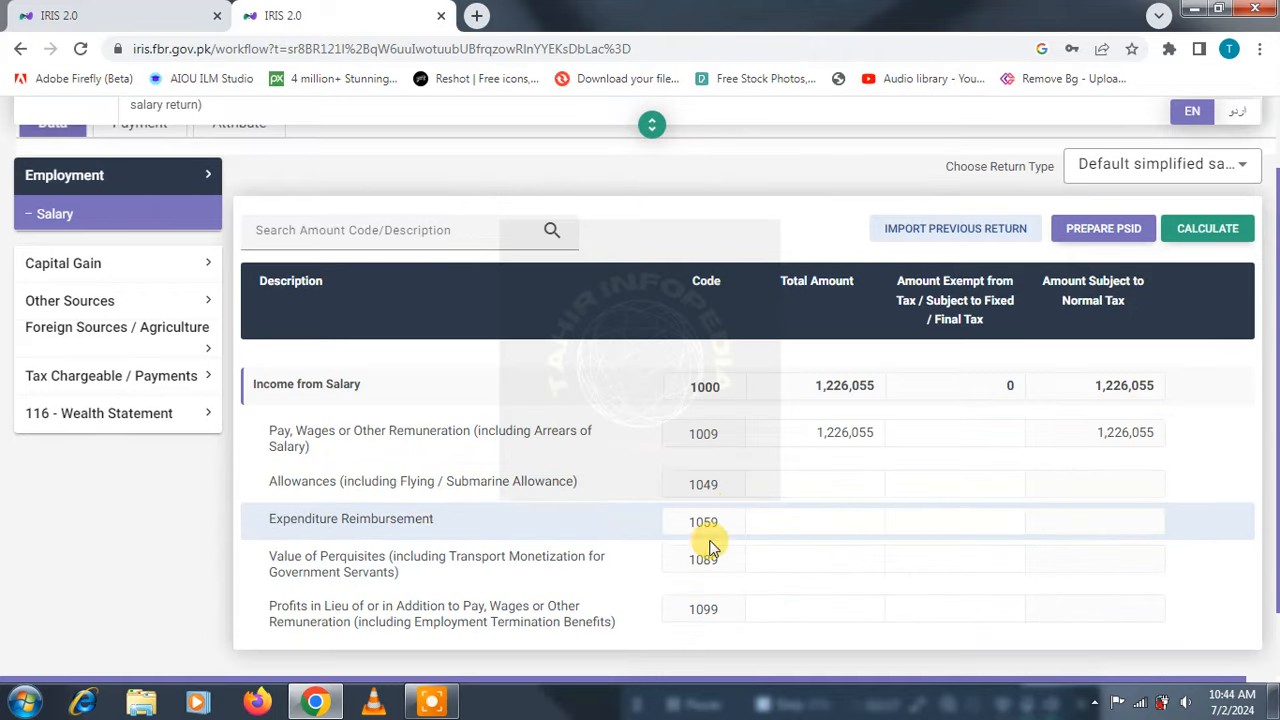
click(70, 217)
scroll(830, 380, down, 3)
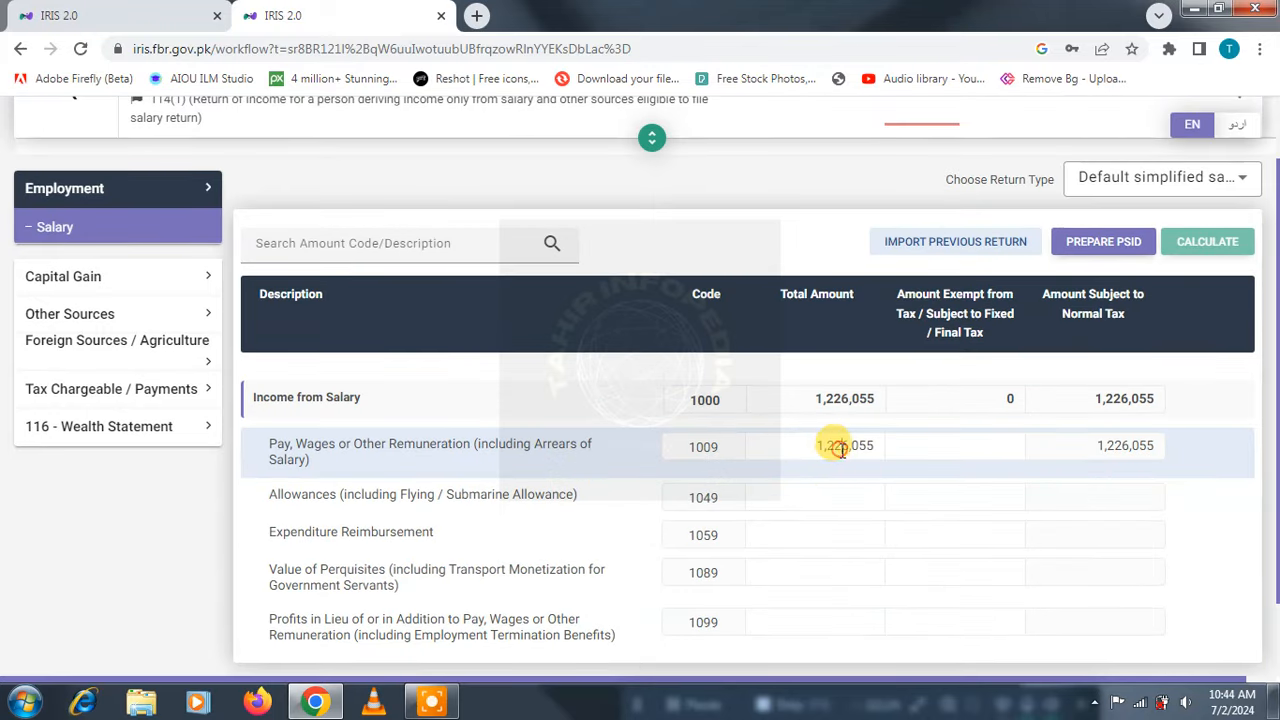
click(840, 449)
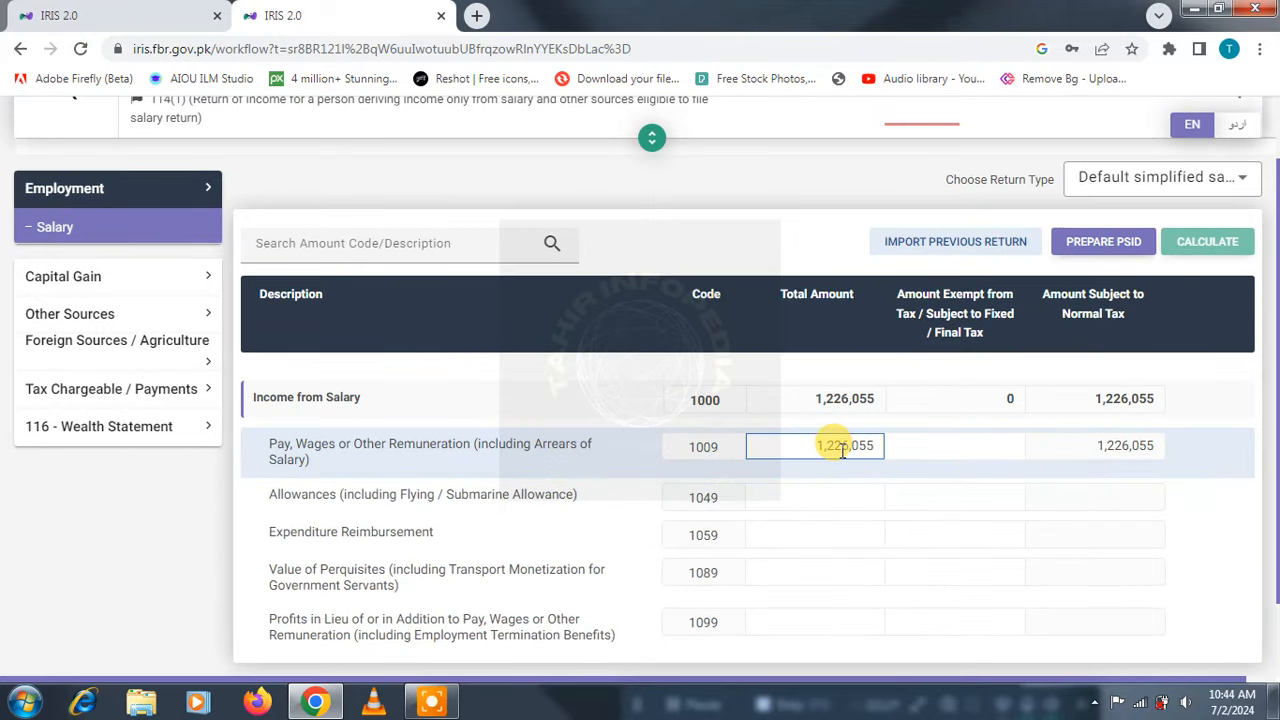
click(817, 446)
drag(817, 446, 860, 446)
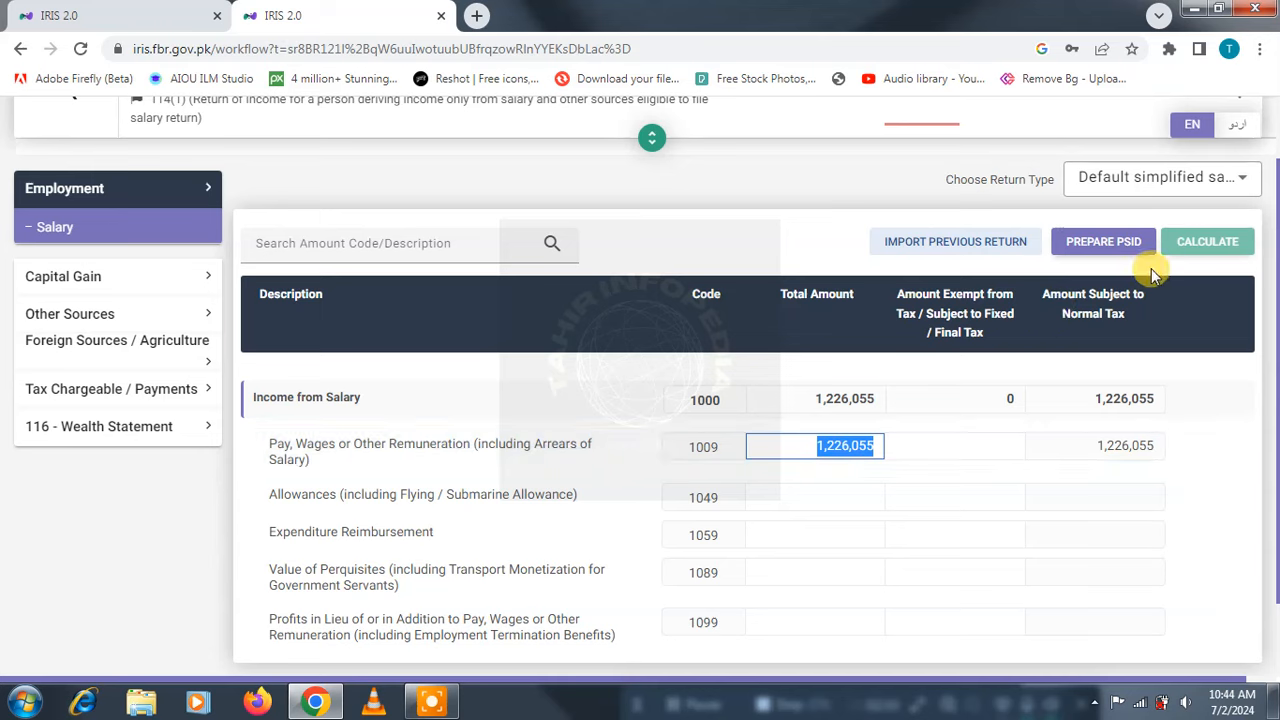
click(1195, 255)
click(858, 445)
key(BackSpace)
text(122)
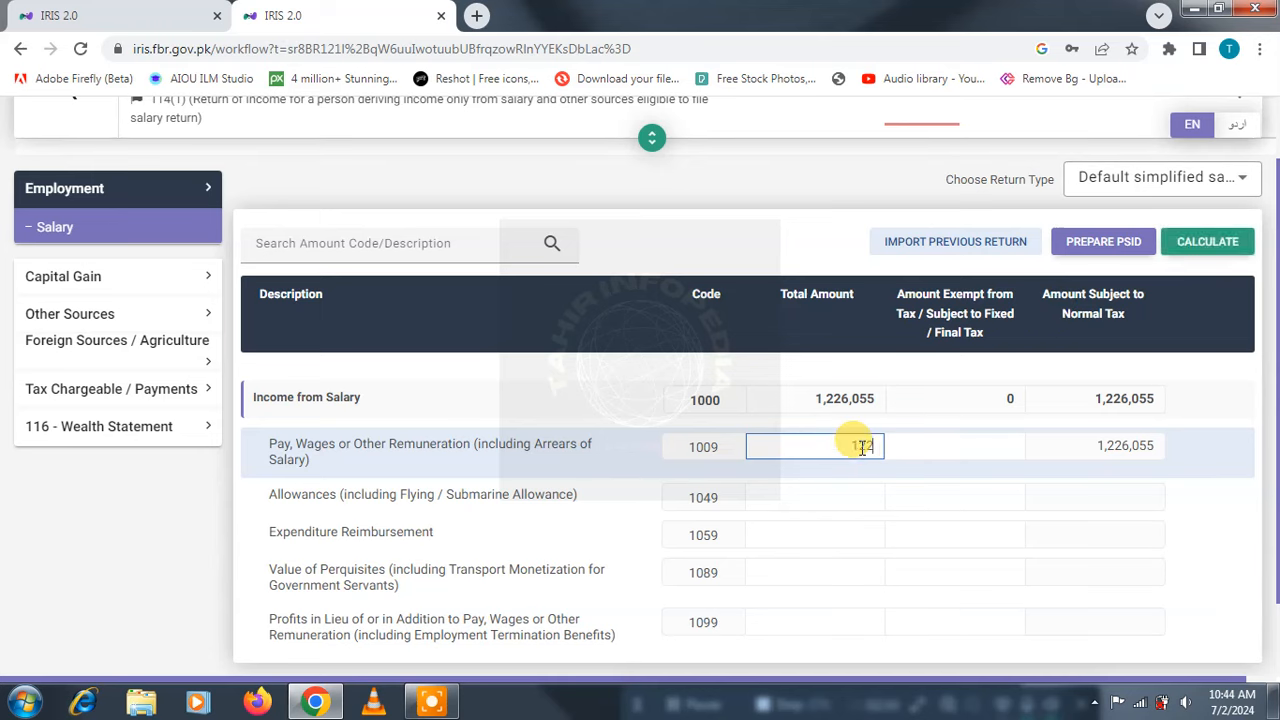
text(5055)
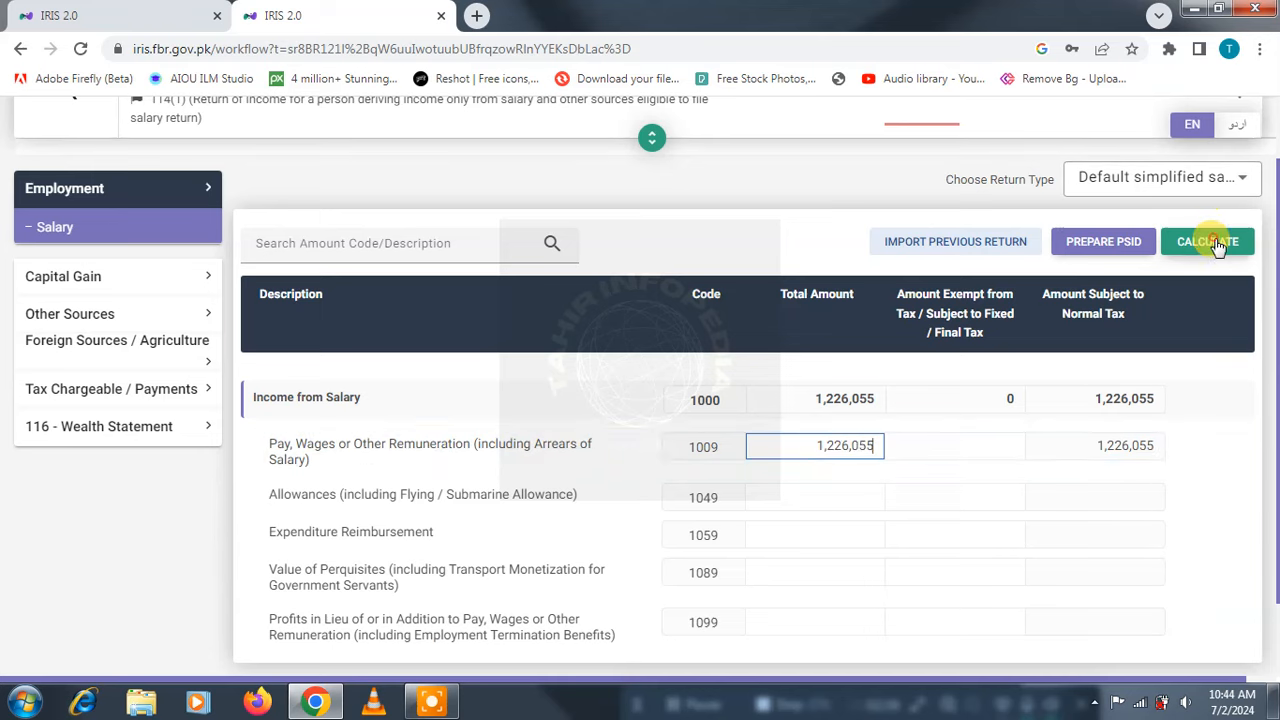
click(1215, 243)
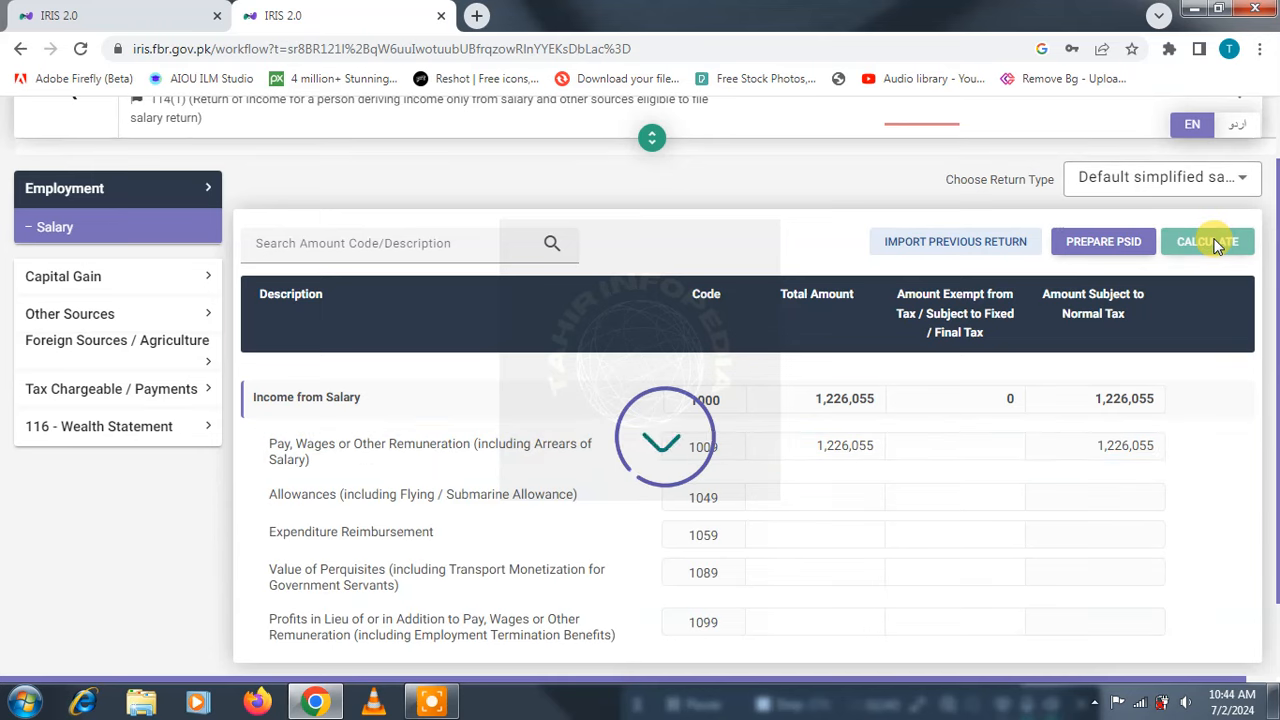
double_click(1114, 399)
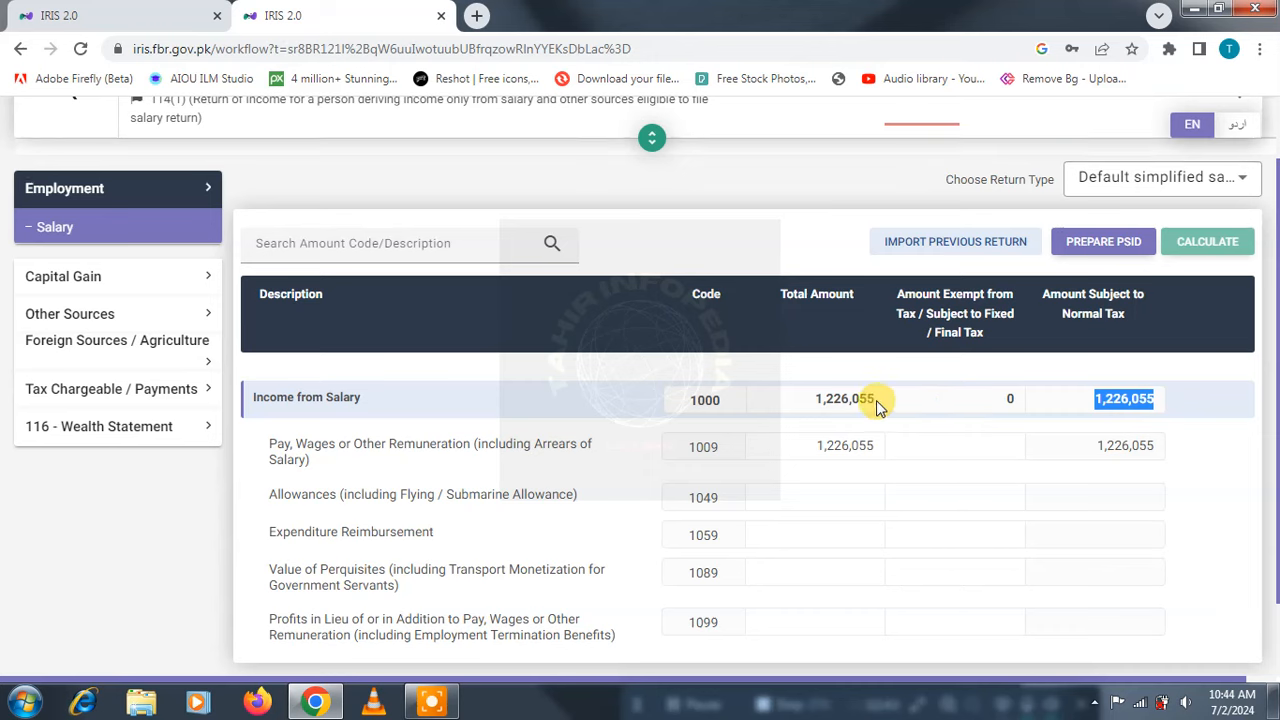
Look through the Capital Gain, Other Sources and Foreign Sources / Agriculture sections, permanently dismissing the Windows prompt with the current color scheme kept.
click(165, 288)
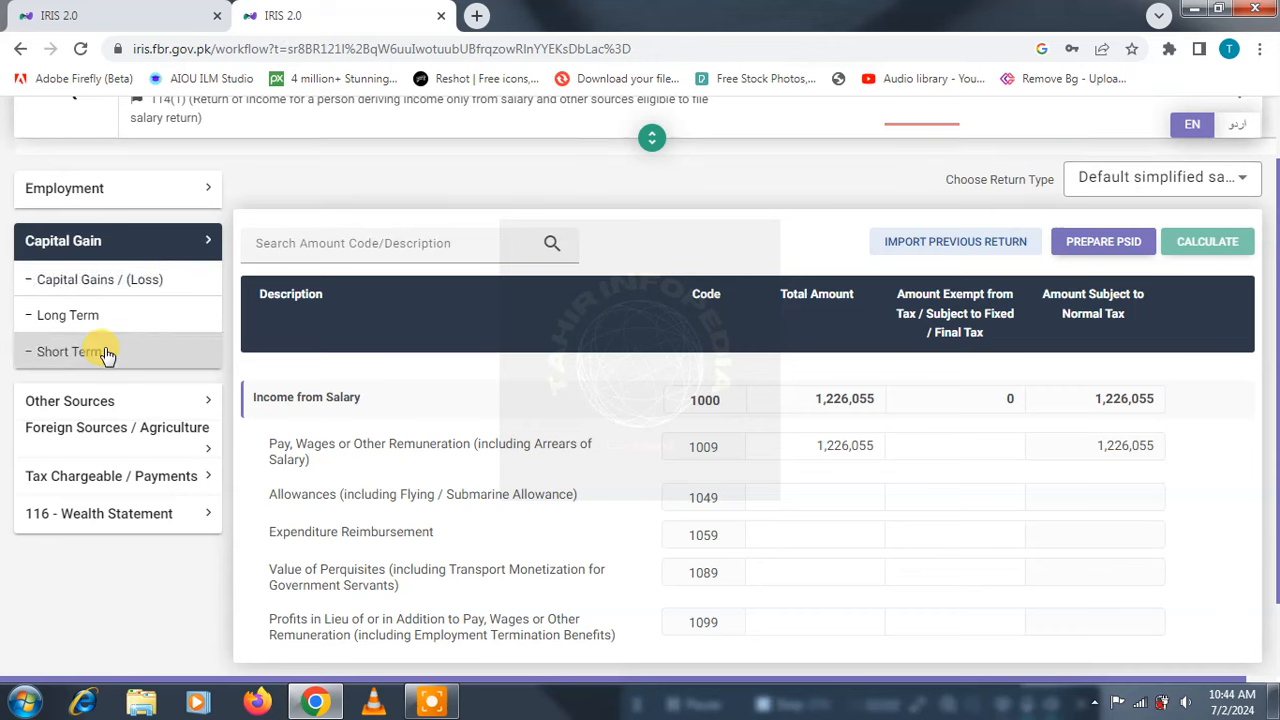
click(137, 393)
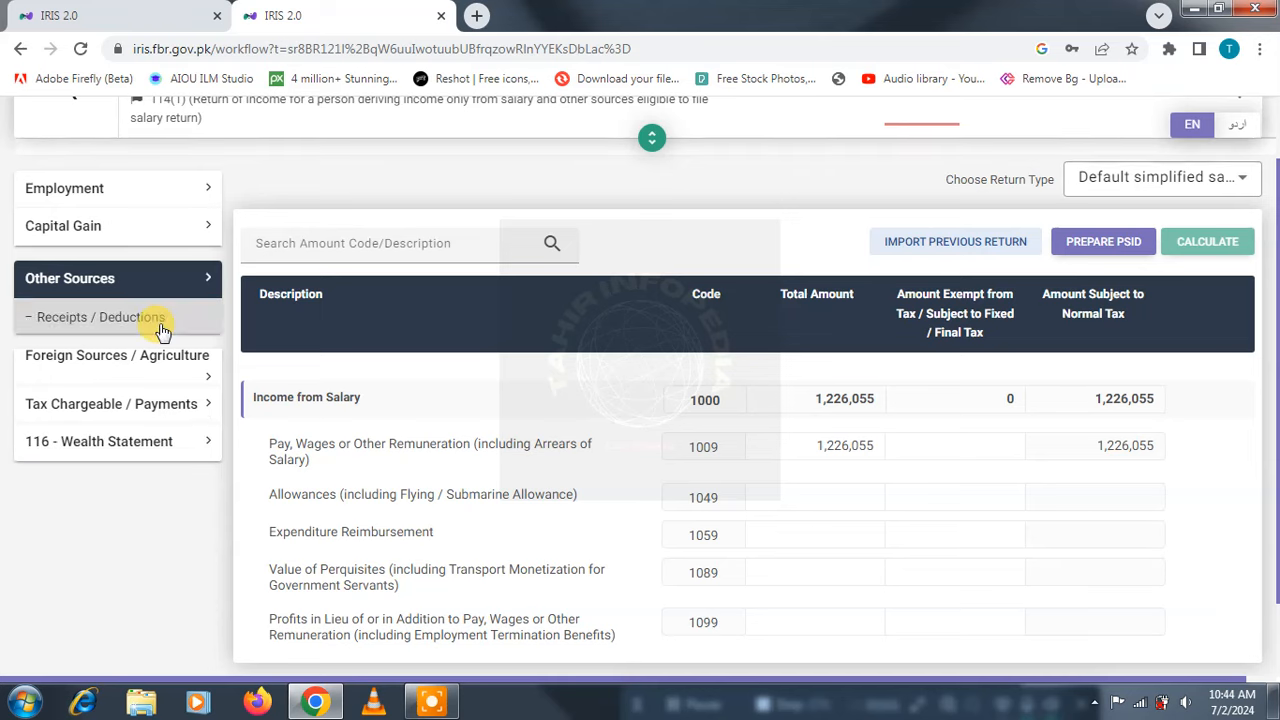
click(168, 366)
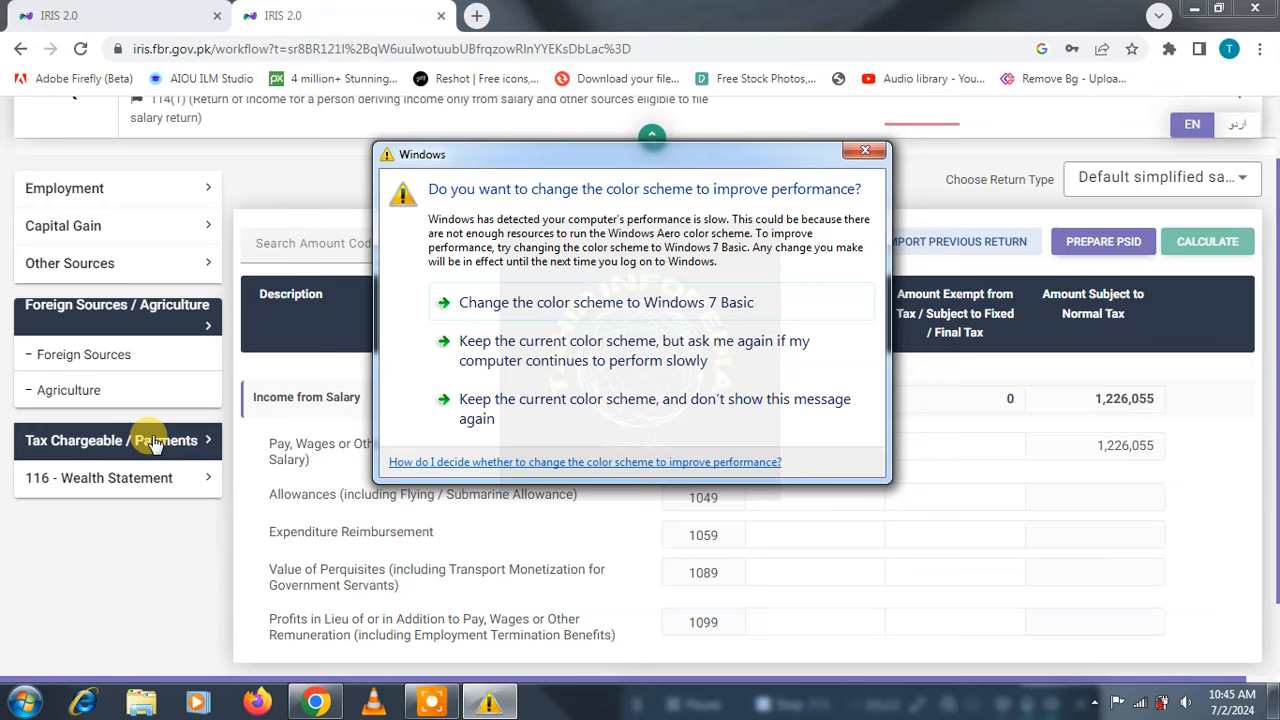
click(513, 400)
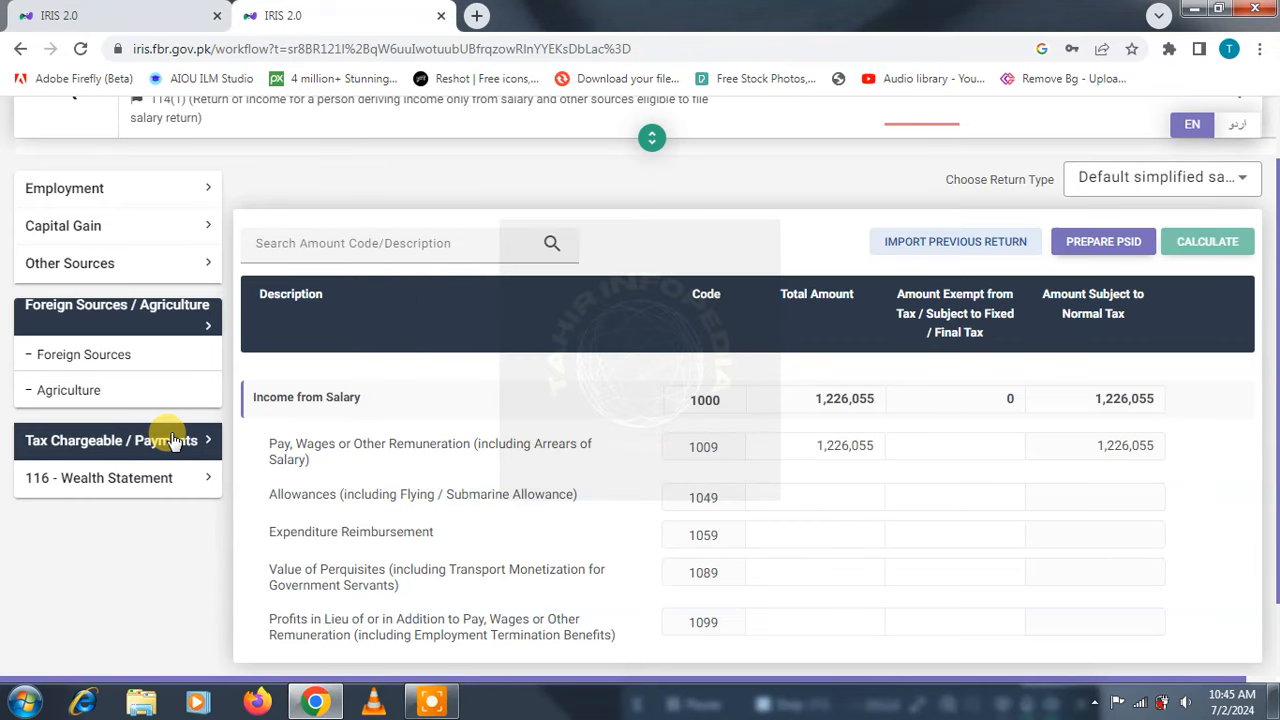
Review the Deductible Allowances and Tax Reductions entries under Tax Chargeable / Payments.
click(175, 440)
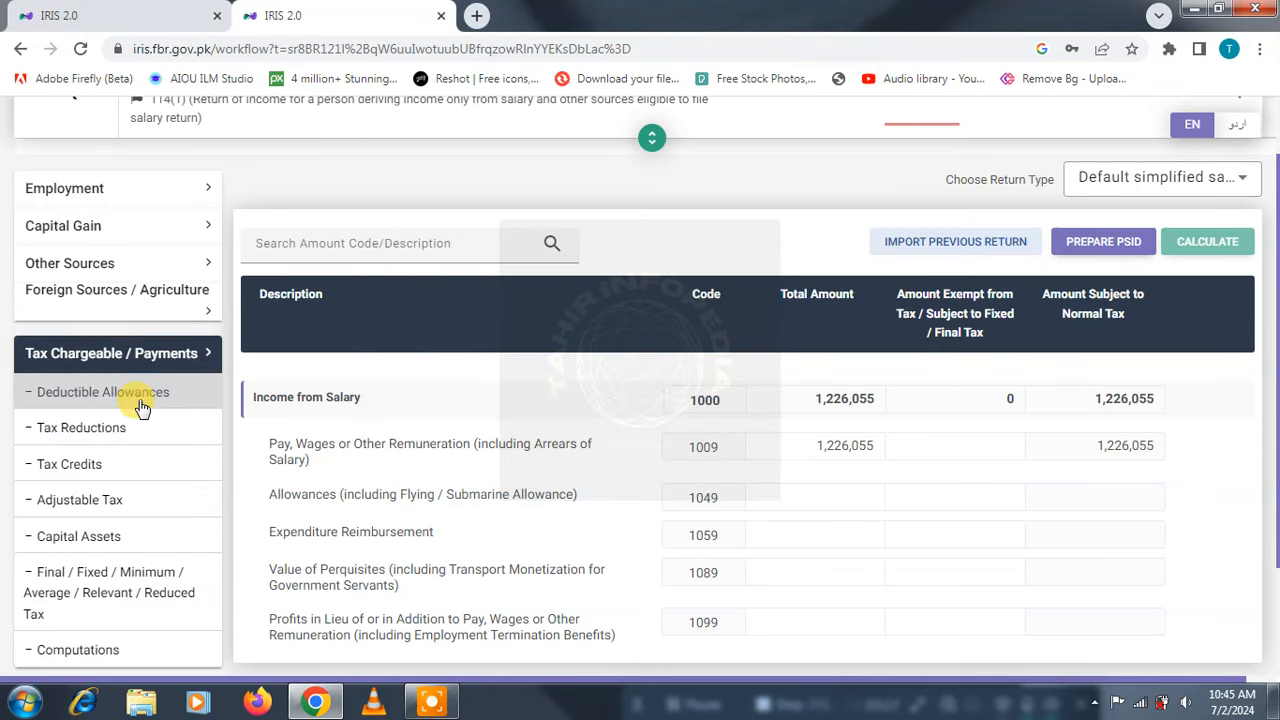
click(140, 401)
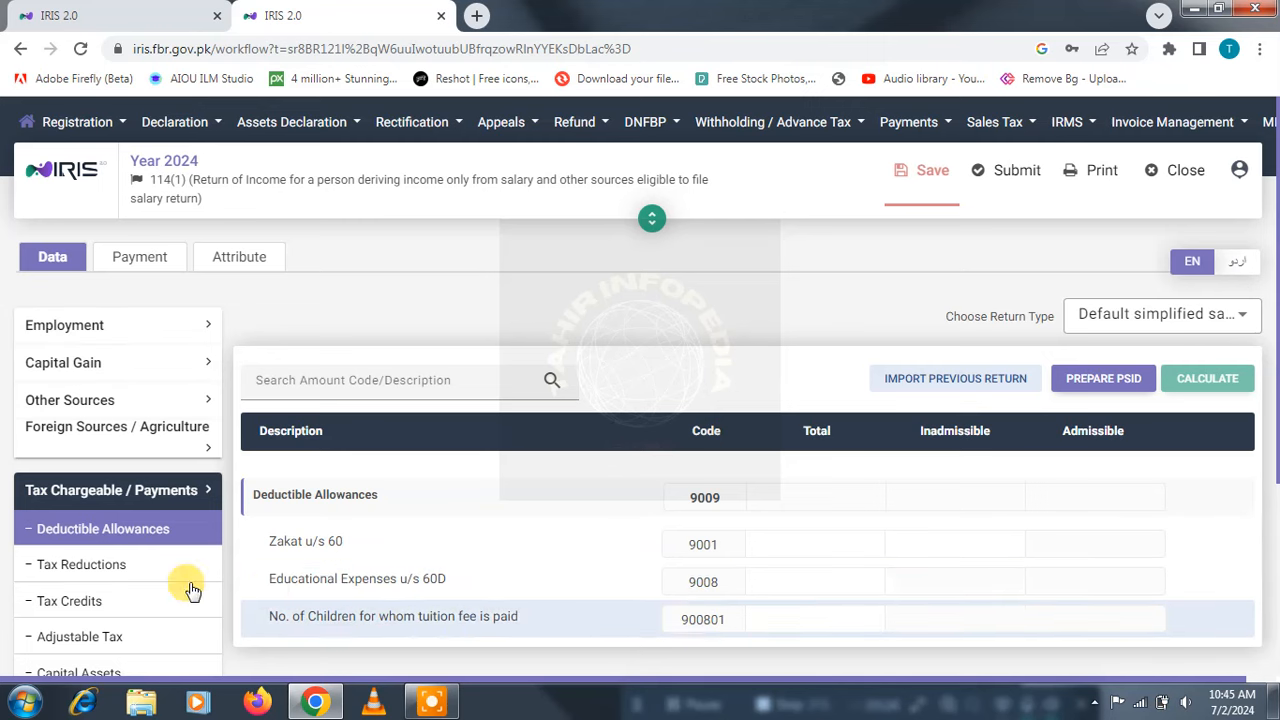
click(140, 576)
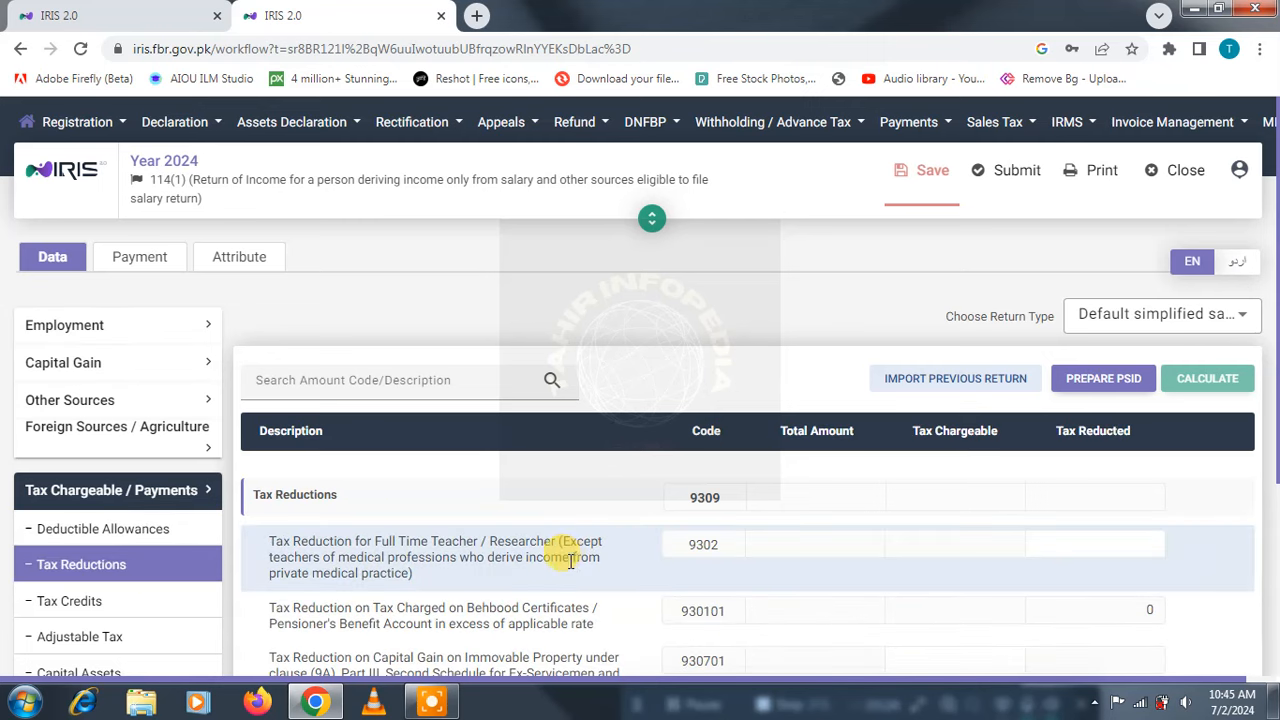
scroll(575, 560, down, 1)
scroll(575, 560, down, 2)
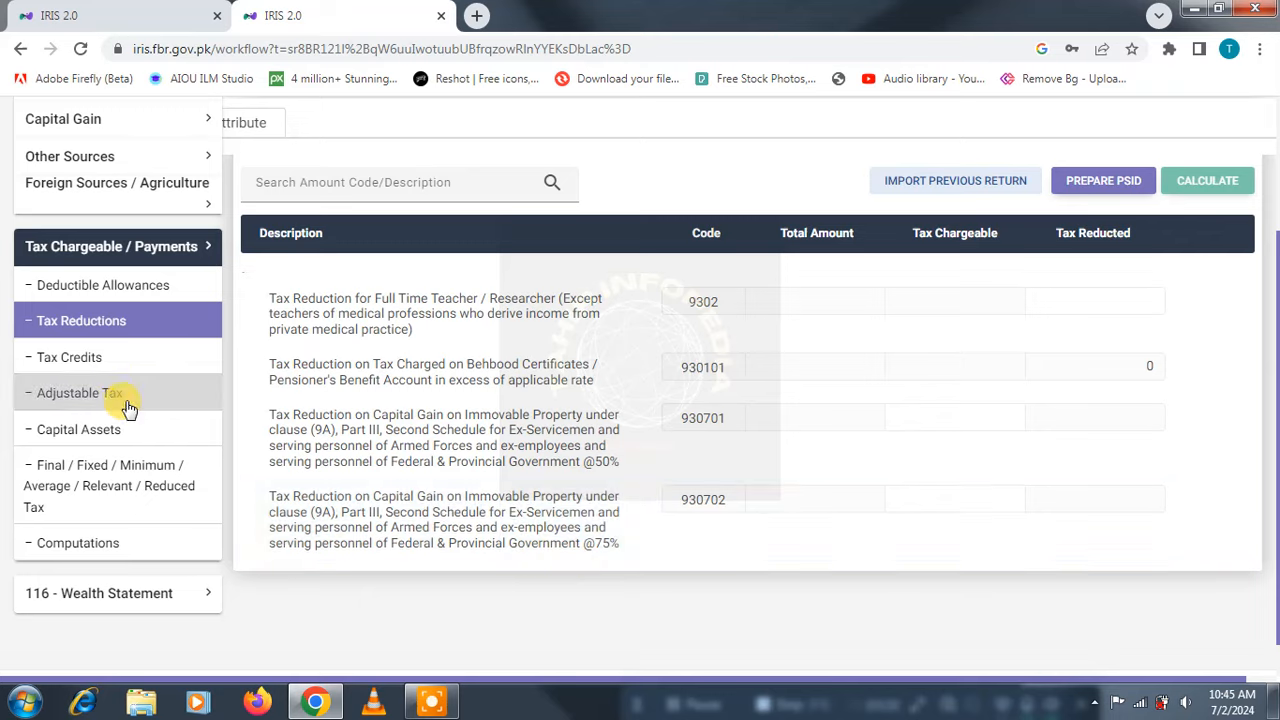
Enter 995 as the Tax Credit u/s 103 (code 9320) in the Tax Credits section and calculate.
click(112, 360)
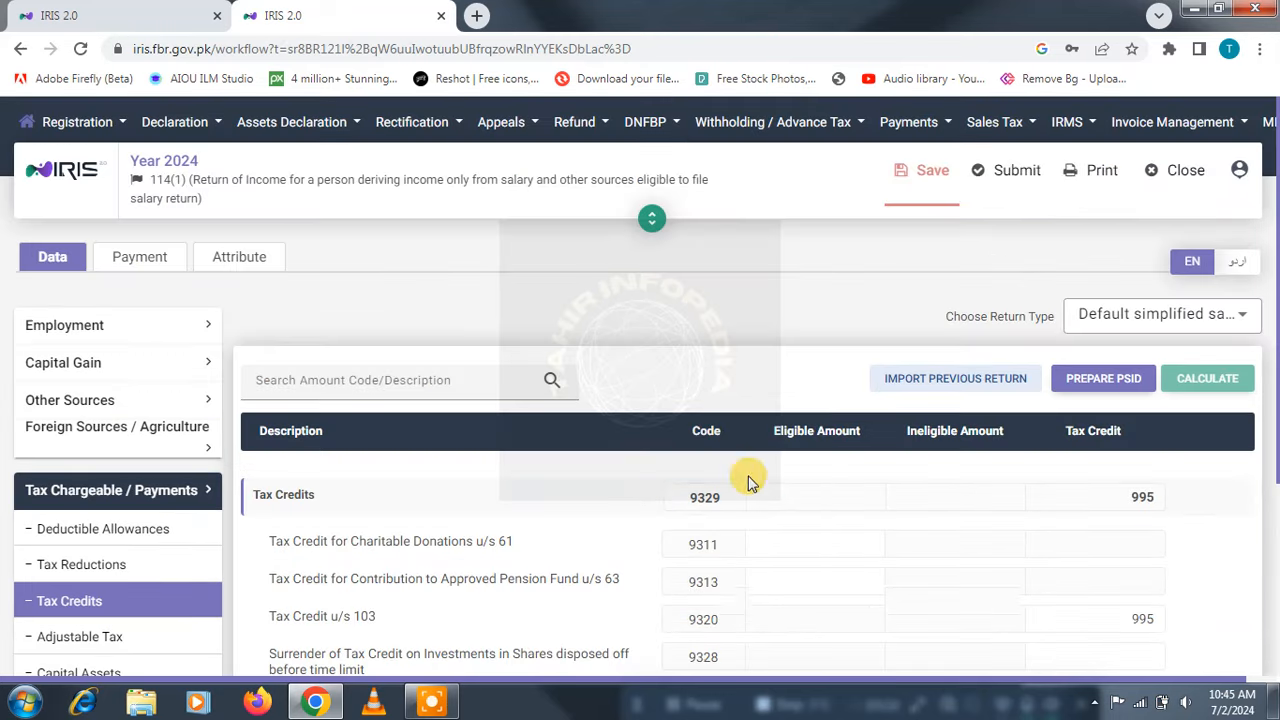
scroll(808, 500, down, 2)
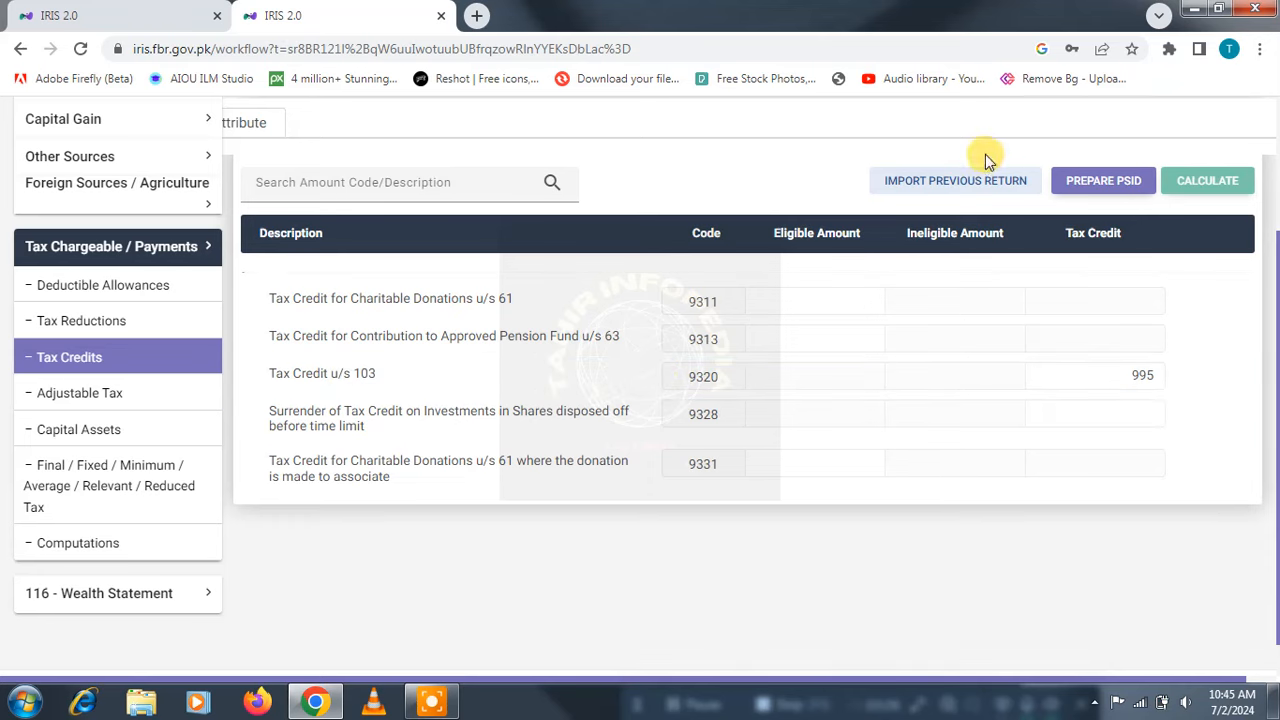
click(1114, 374)
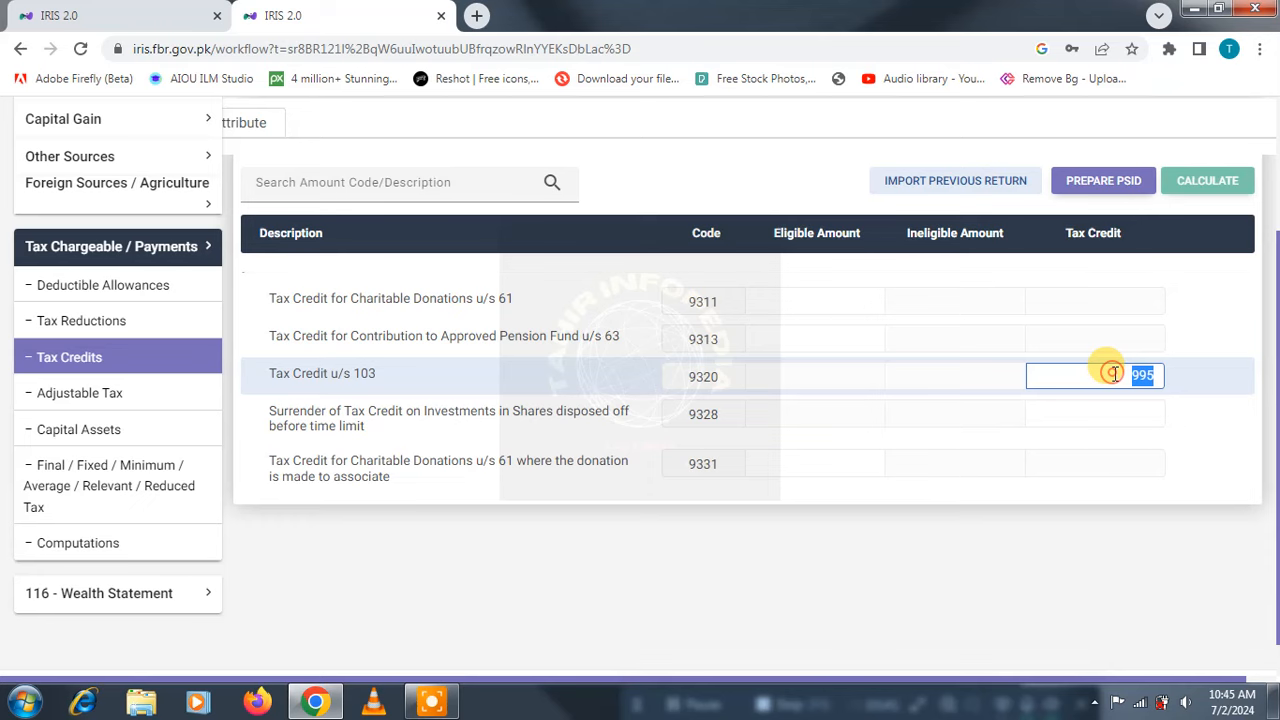
text(99)
click(1200, 180)
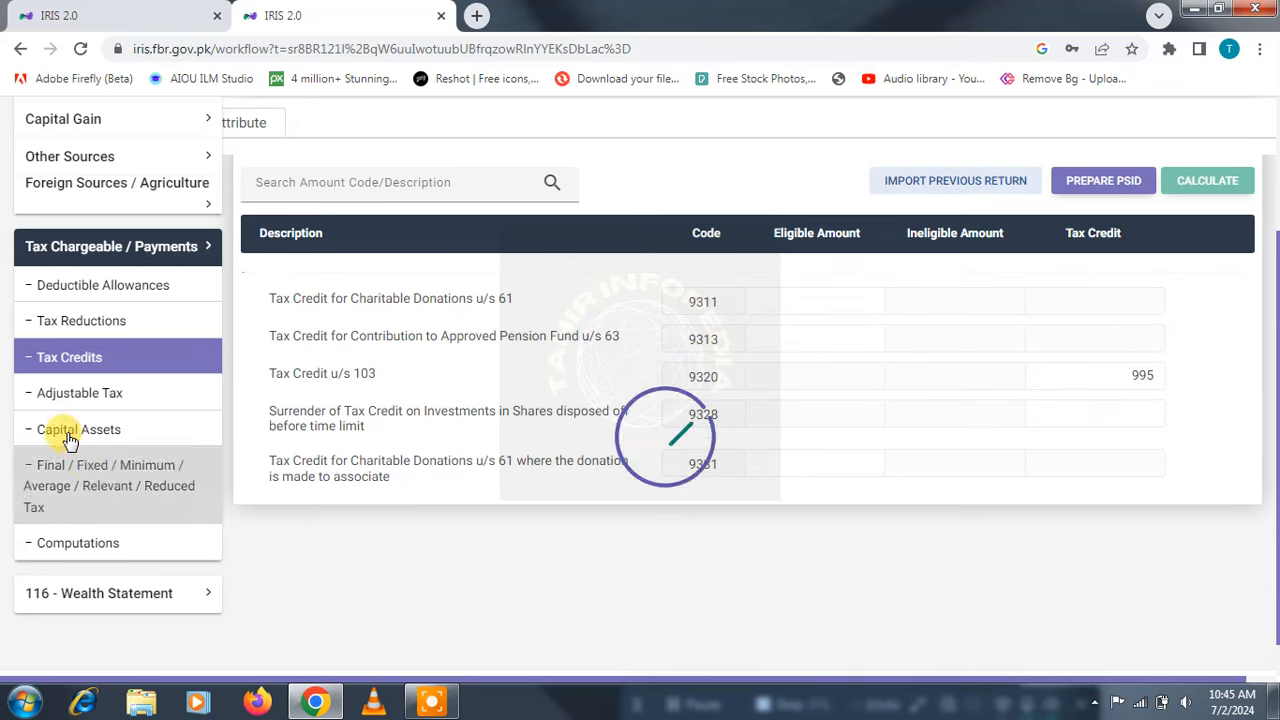
Enter 17,262 as the tax deducted on Salary of Employees u/s 149 under Adjustable Tax and calculate.
click(58, 400)
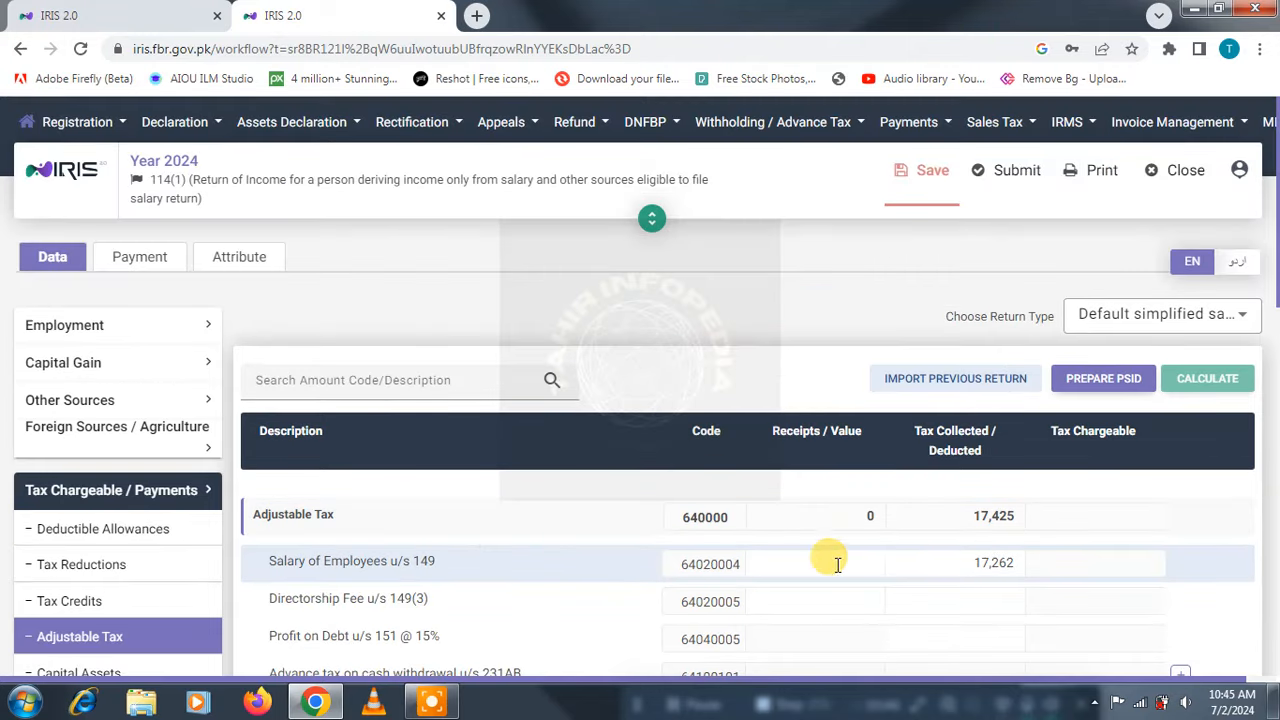
drag(954, 562, 1019, 563)
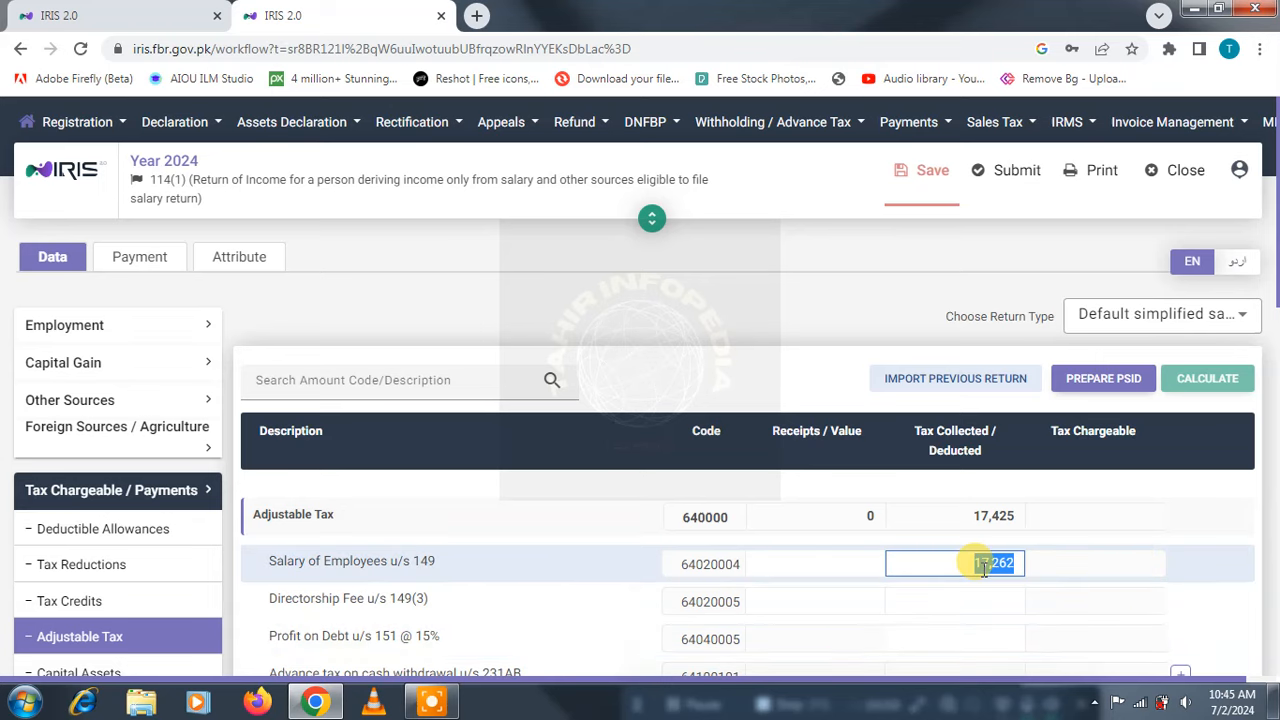
text(1)
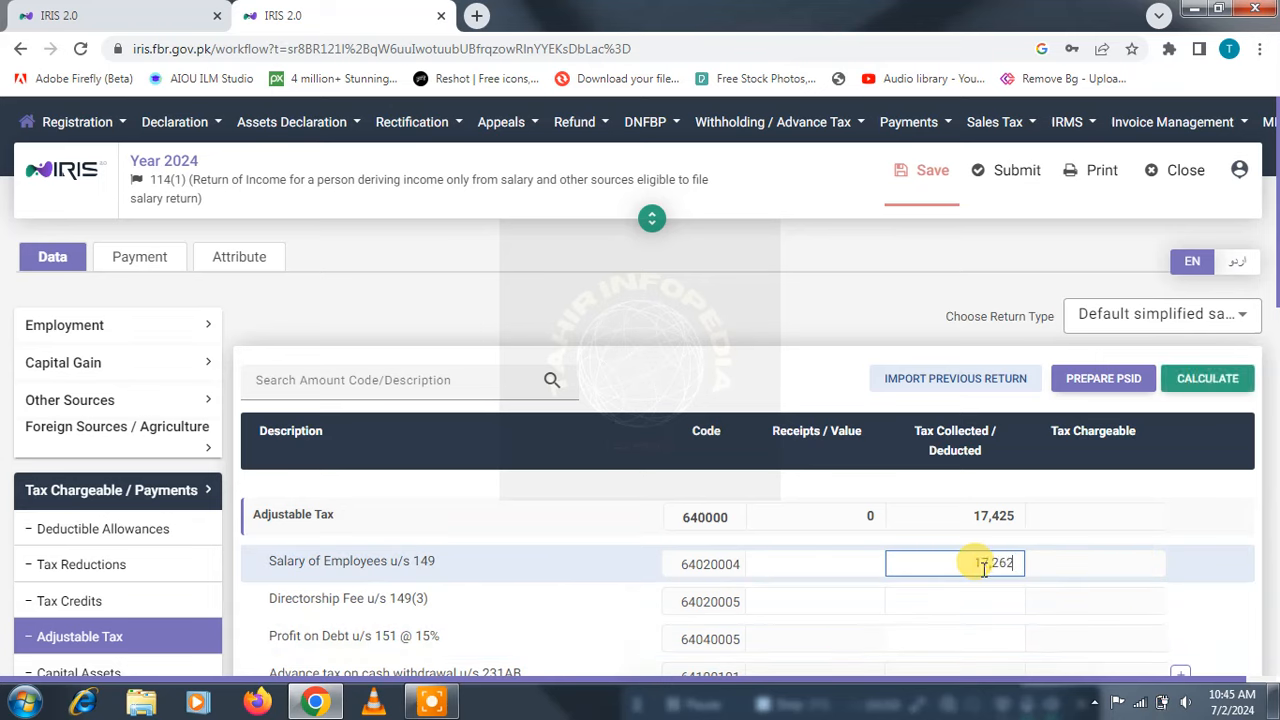
click(1188, 381)
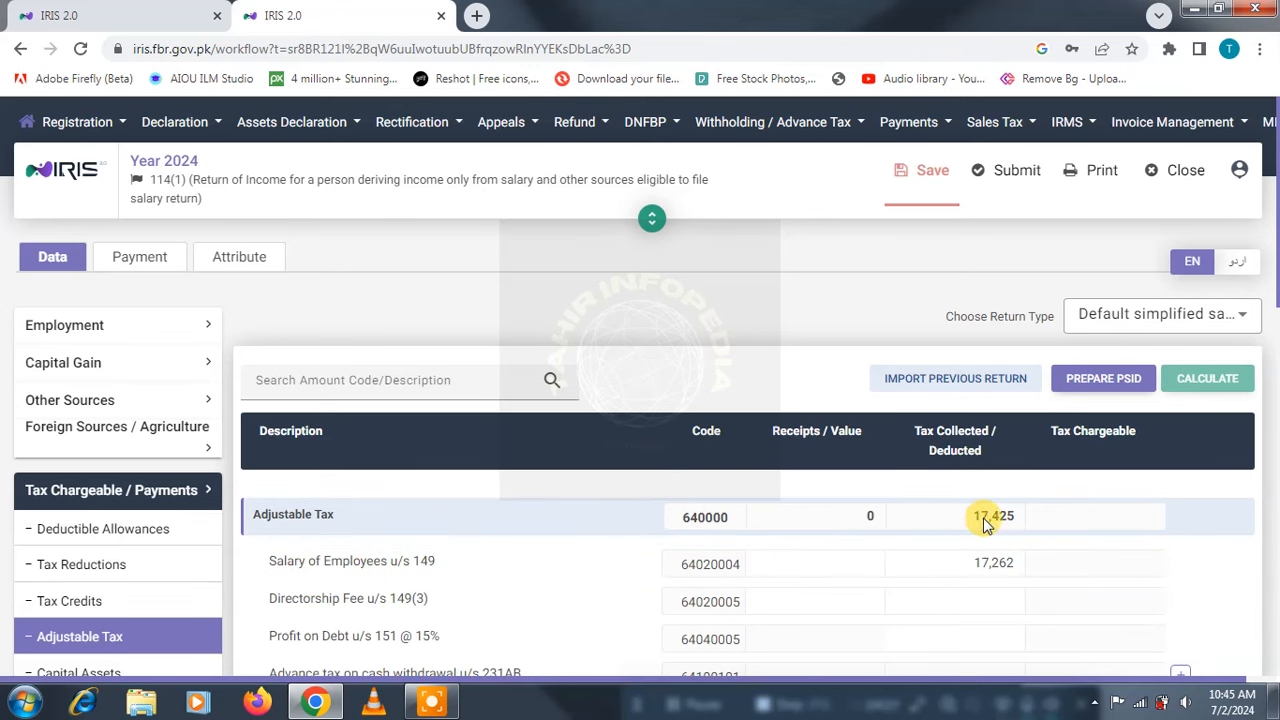
Review the Adjustable Tax entries, comparing the salary tax and the Cellphone Bill u/s 236(1)(a) deduction with the section total.
scroll(995, 522, down, 4)
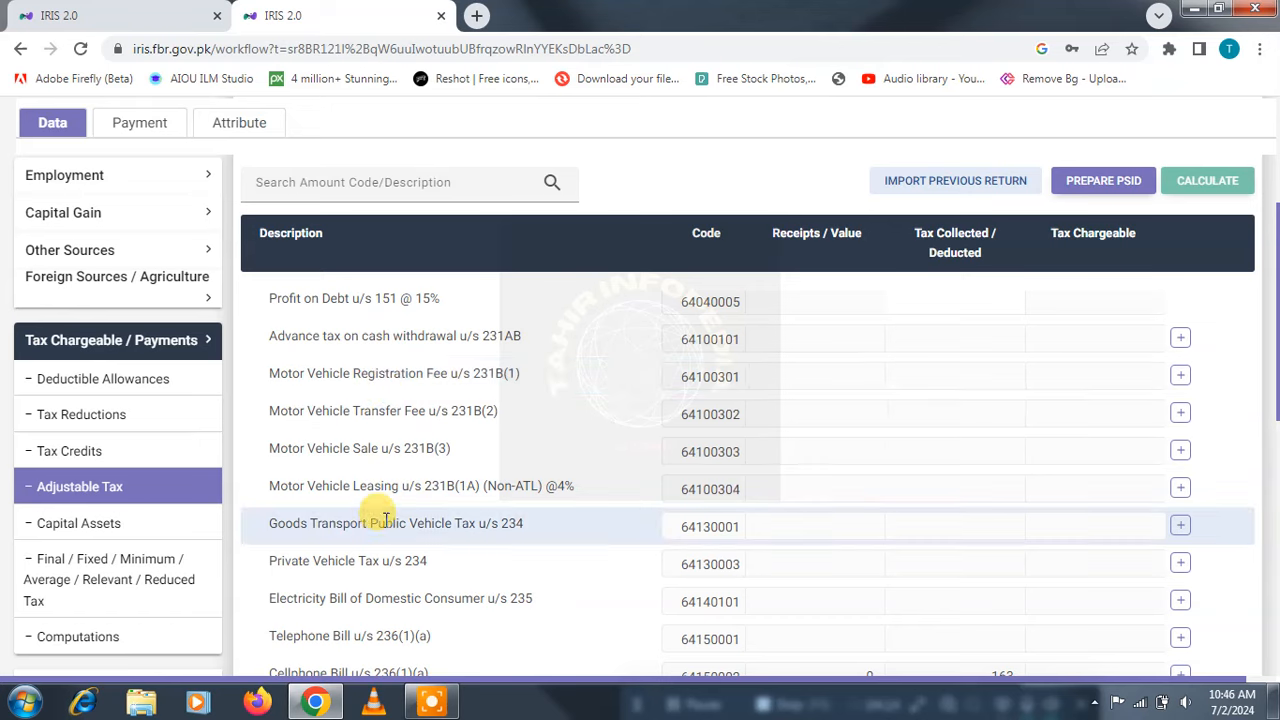
scroll(380, 520, down, 2)
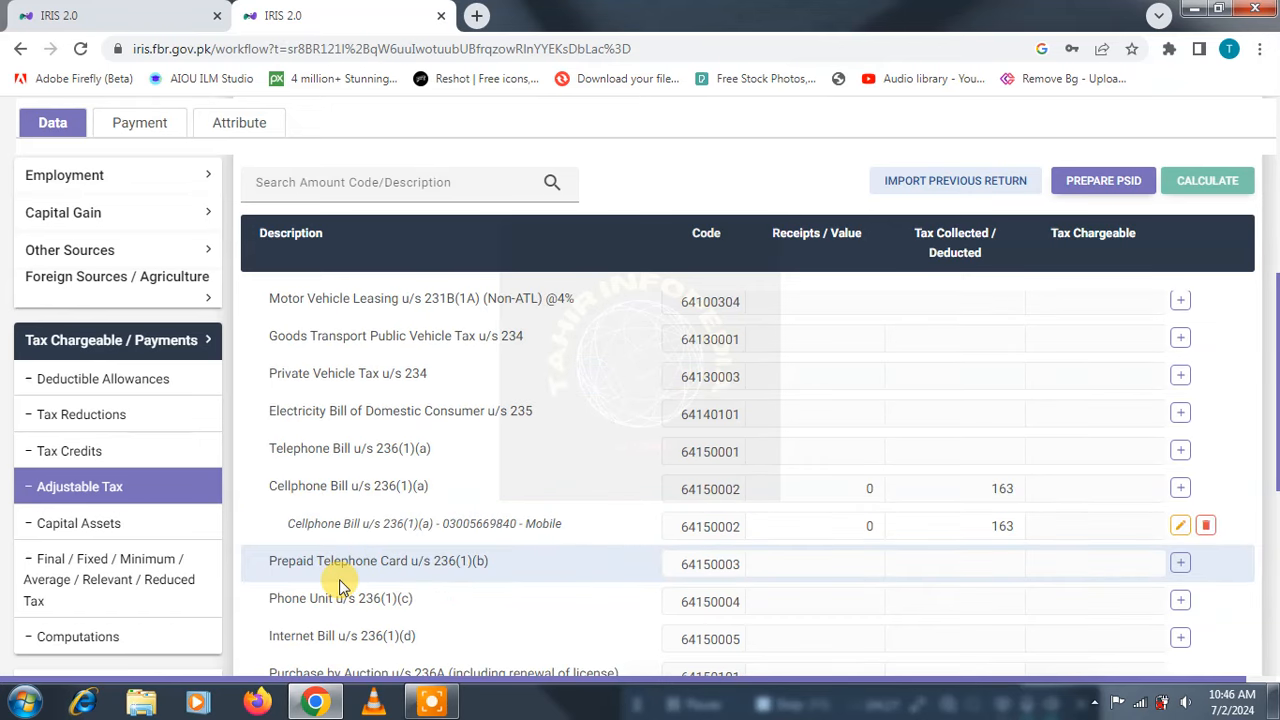
scroll(340, 575, up, 2)
scroll(343, 580, down, 1)
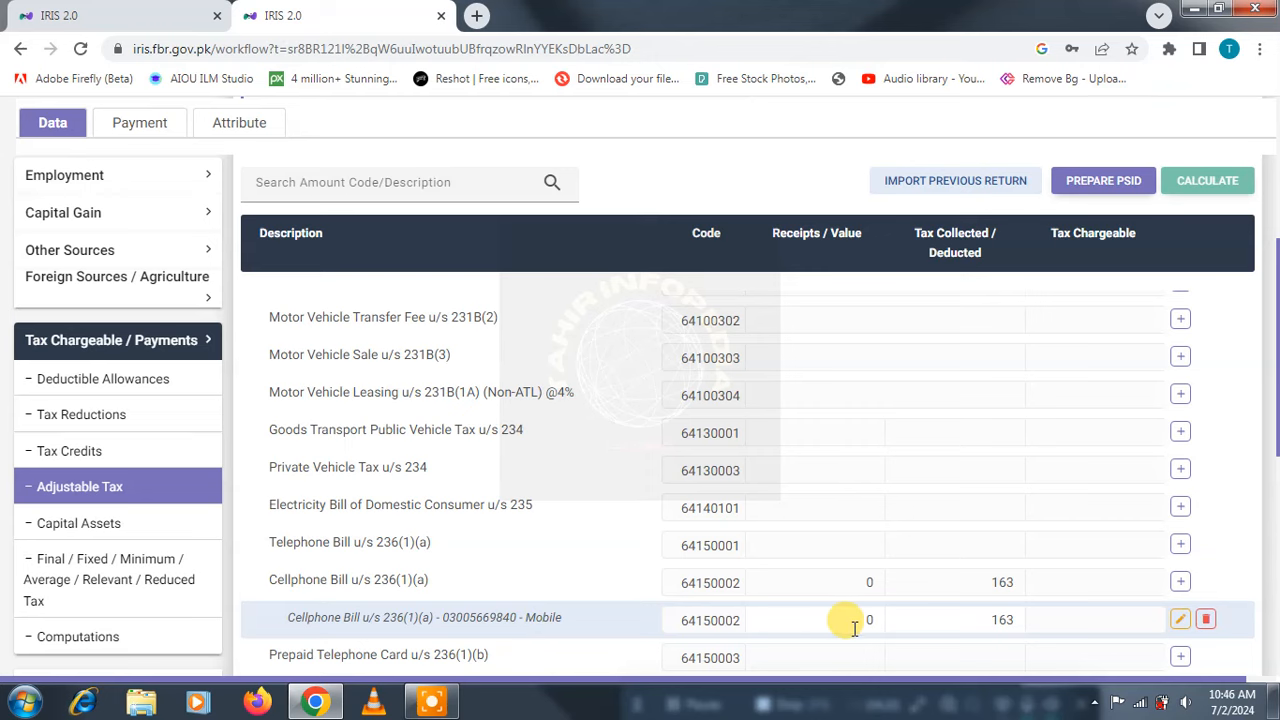
click(987, 622)
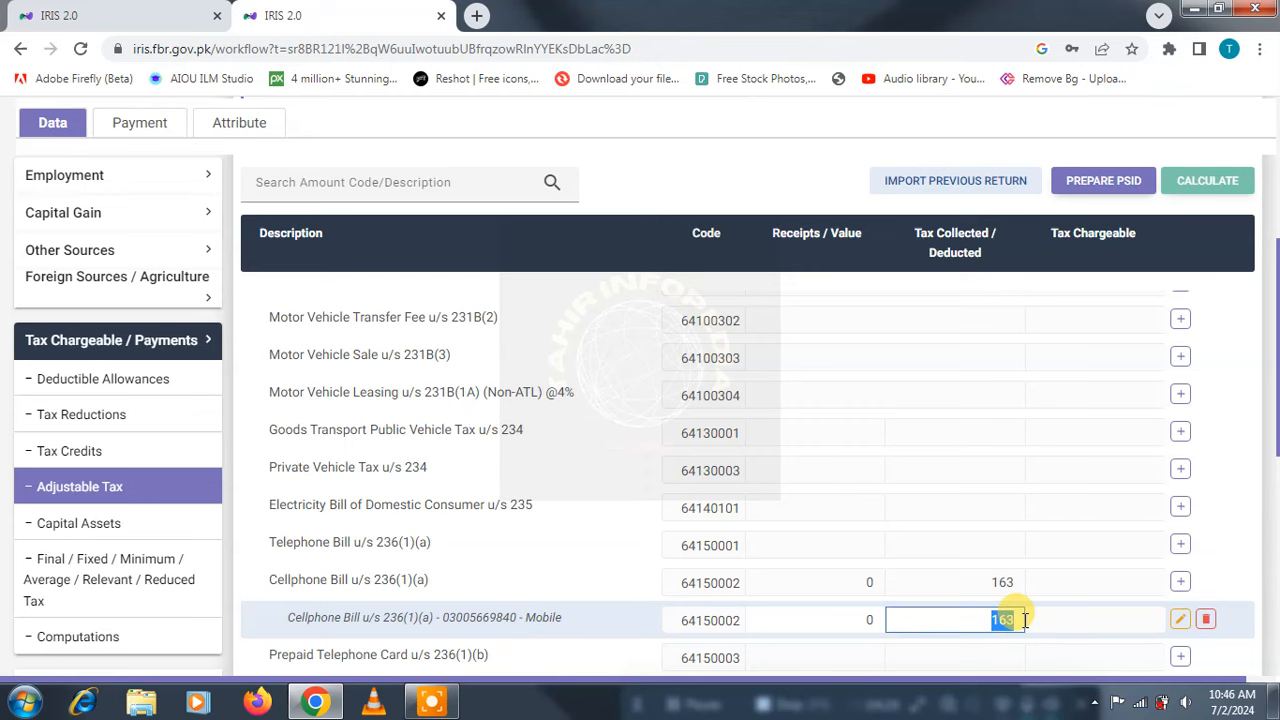
scroll(1025, 624, down, 2)
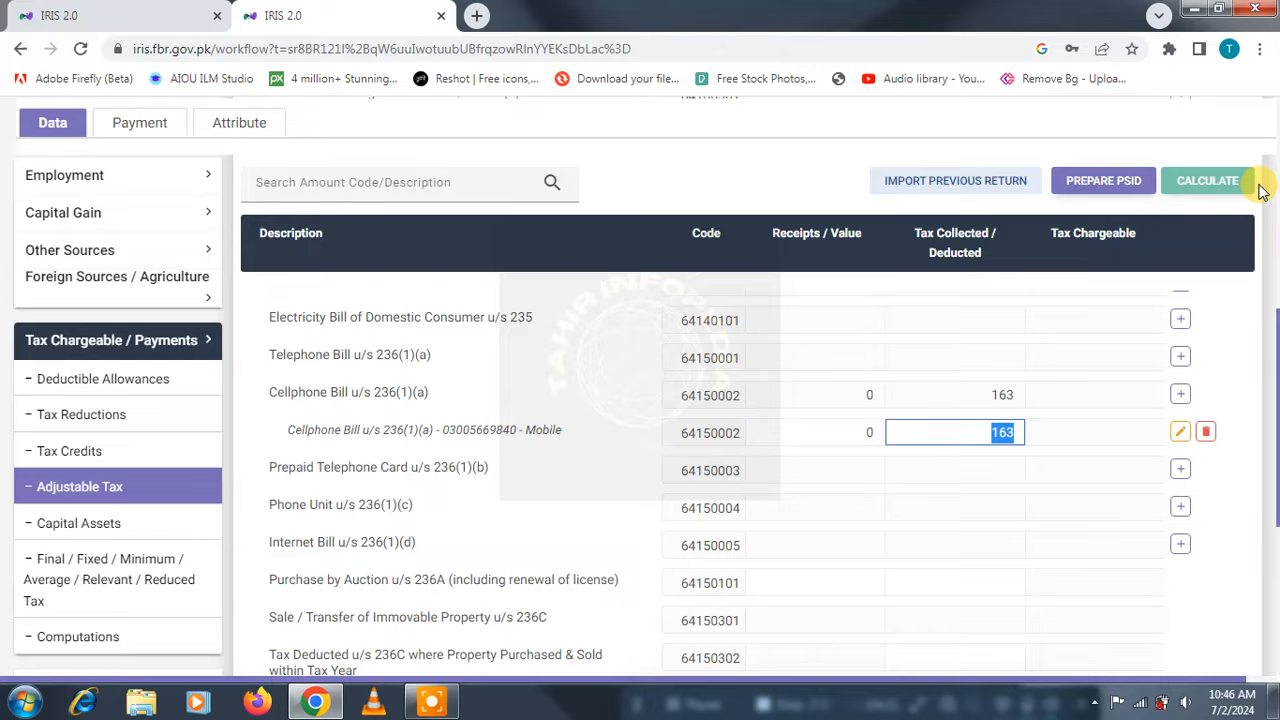
scroll(1063, 406, up, 5)
scroll(1040, 422, up, 1)
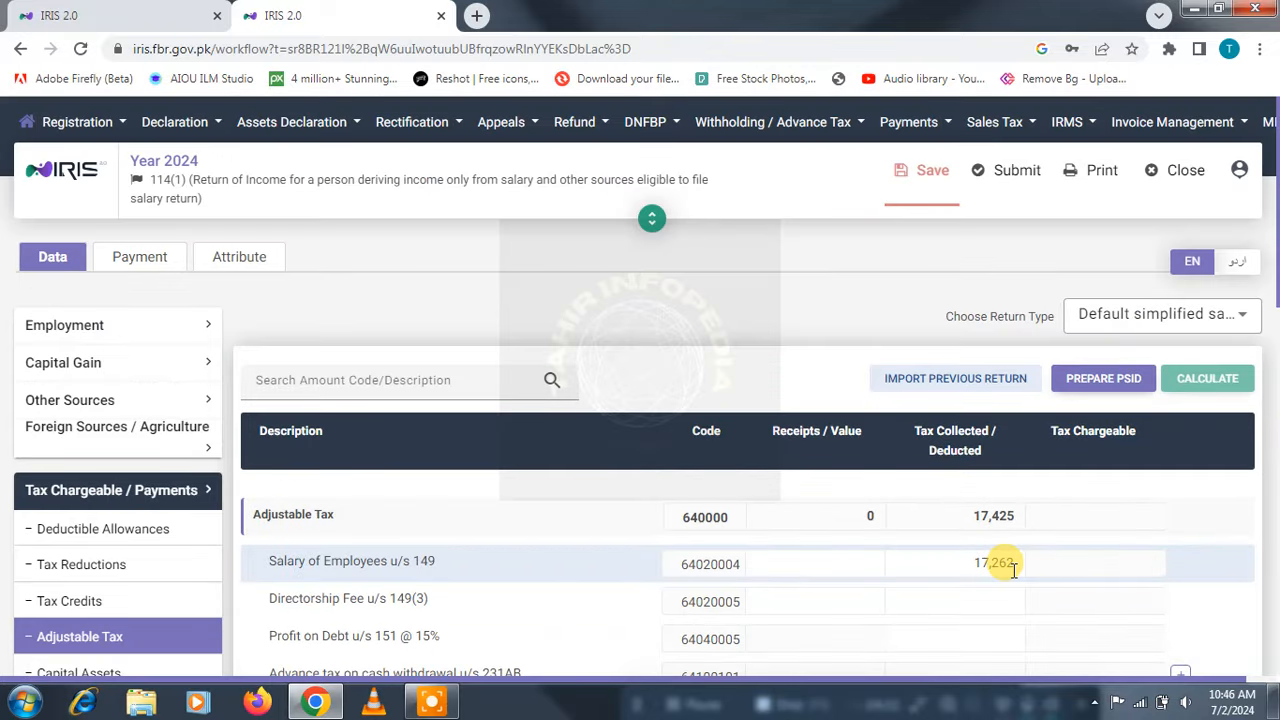
scroll(1012, 570, down, 6)
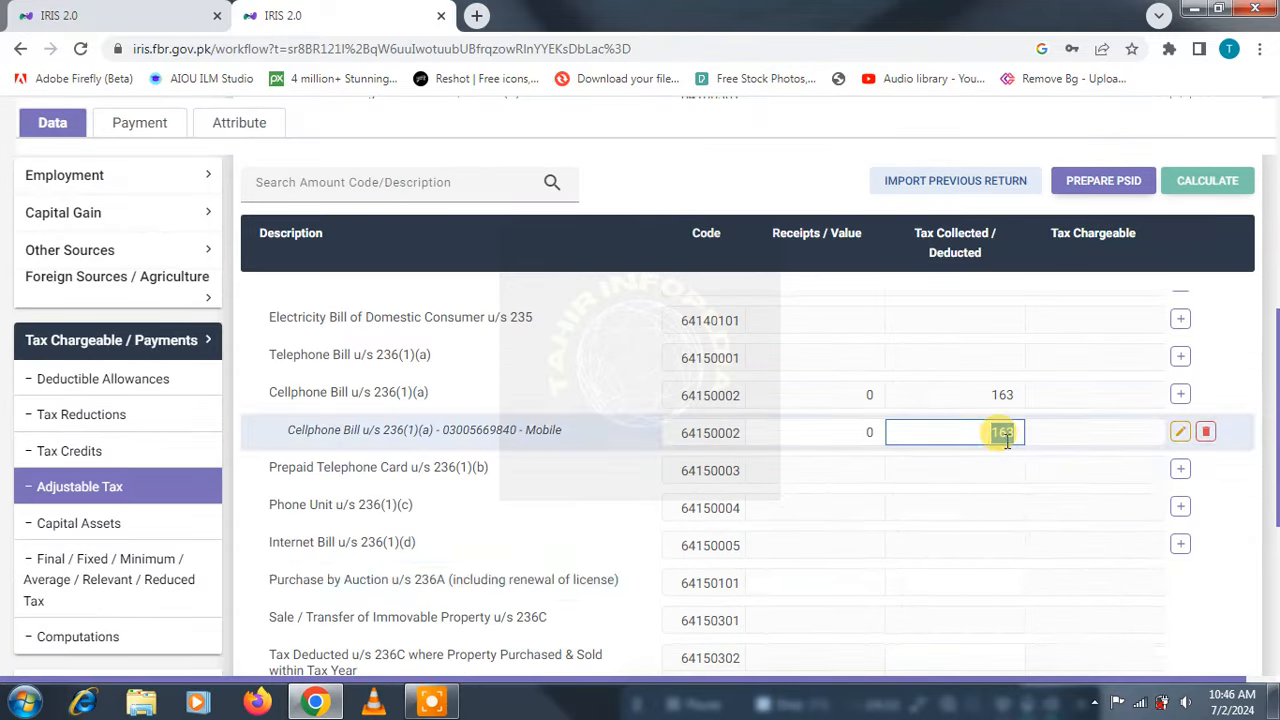
scroll(1005, 450, up, 4)
scroll(986, 400, up, 3)
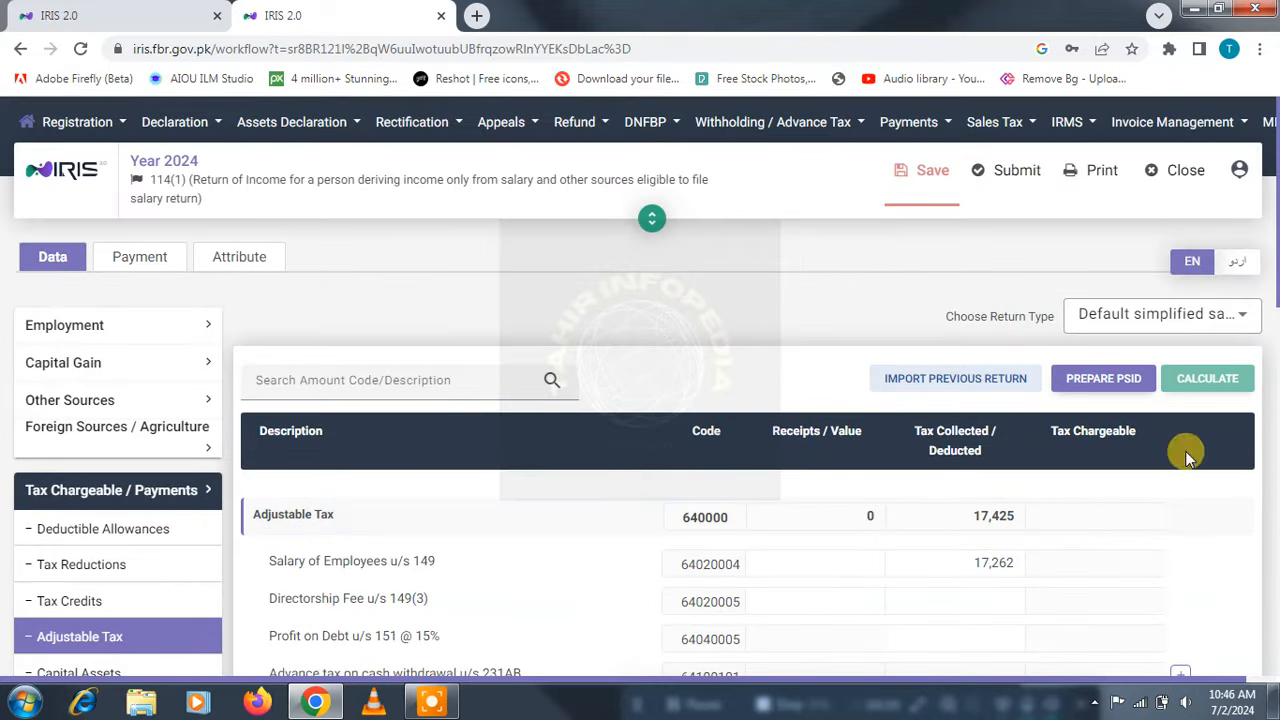
Look through the Capital Assets entries under Tax Chargeable / Payments.
scroll(155, 532, down, 2)
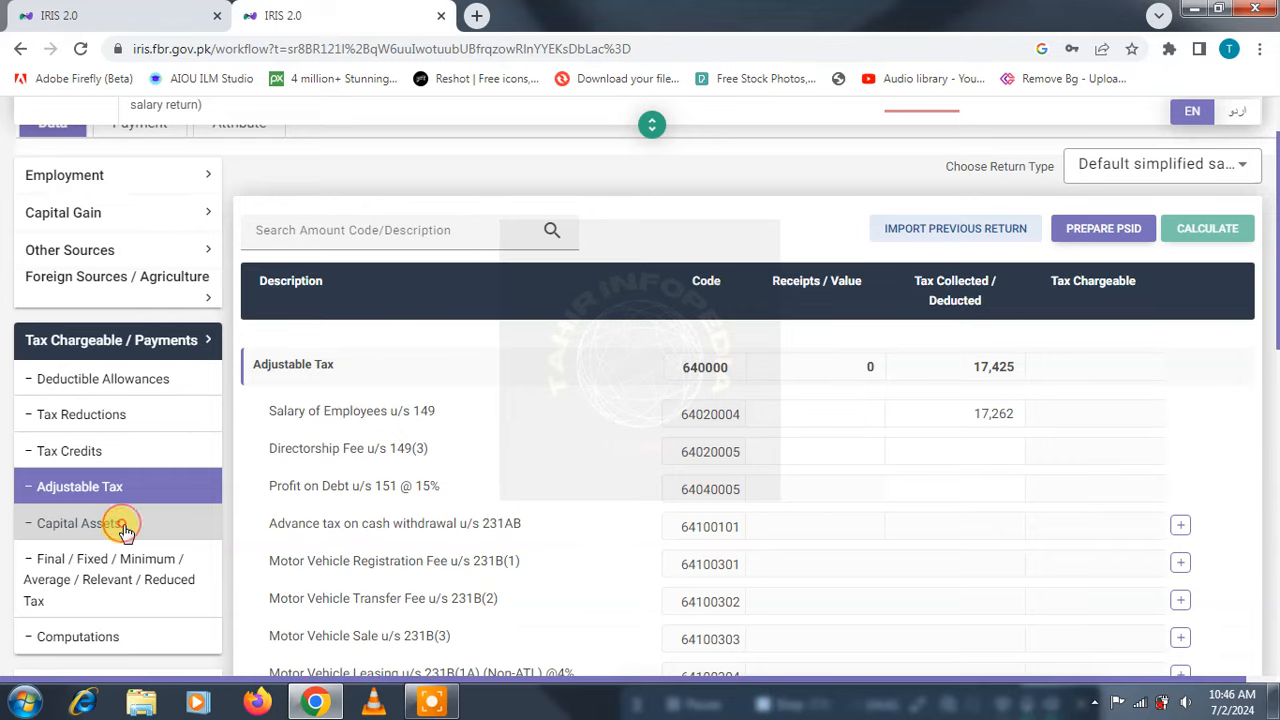
click(125, 527)
scroll(343, 408, down, 2)
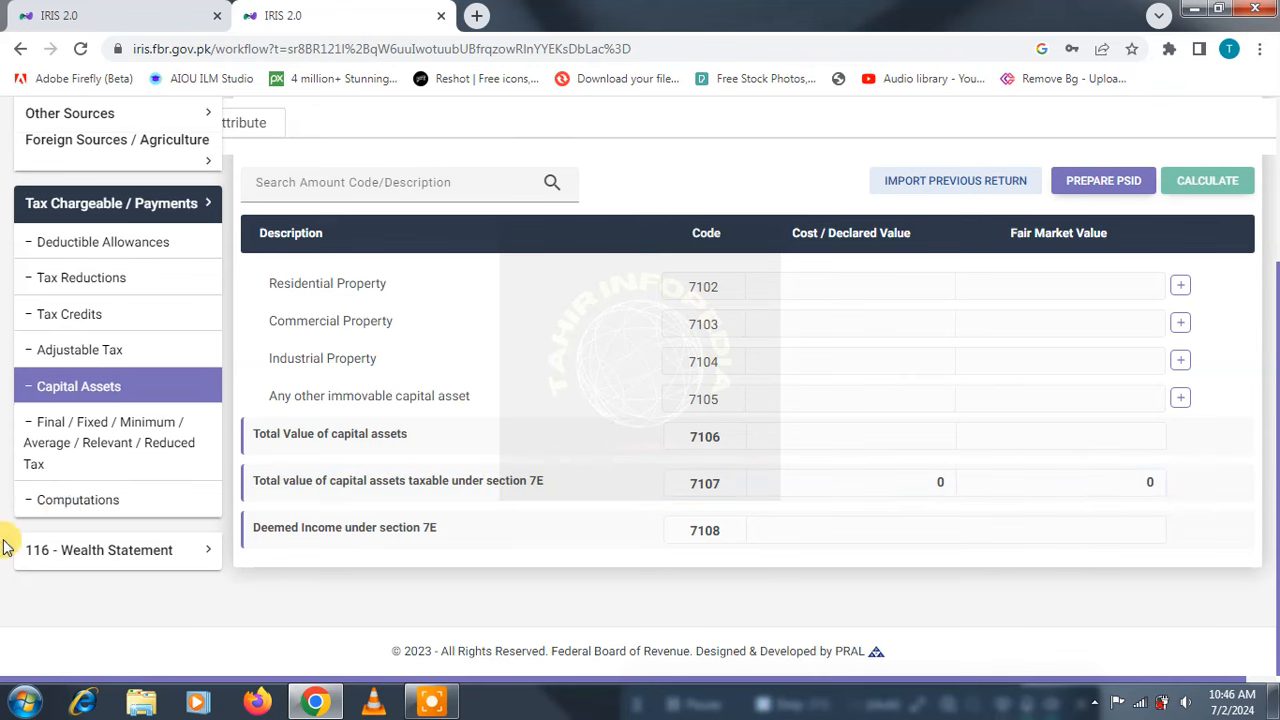
Review the Computations from Income from Salary to Refundable Income Tax, checking Normal Income Tax, Tax Credits and Withholding Income Tax.
click(108, 510)
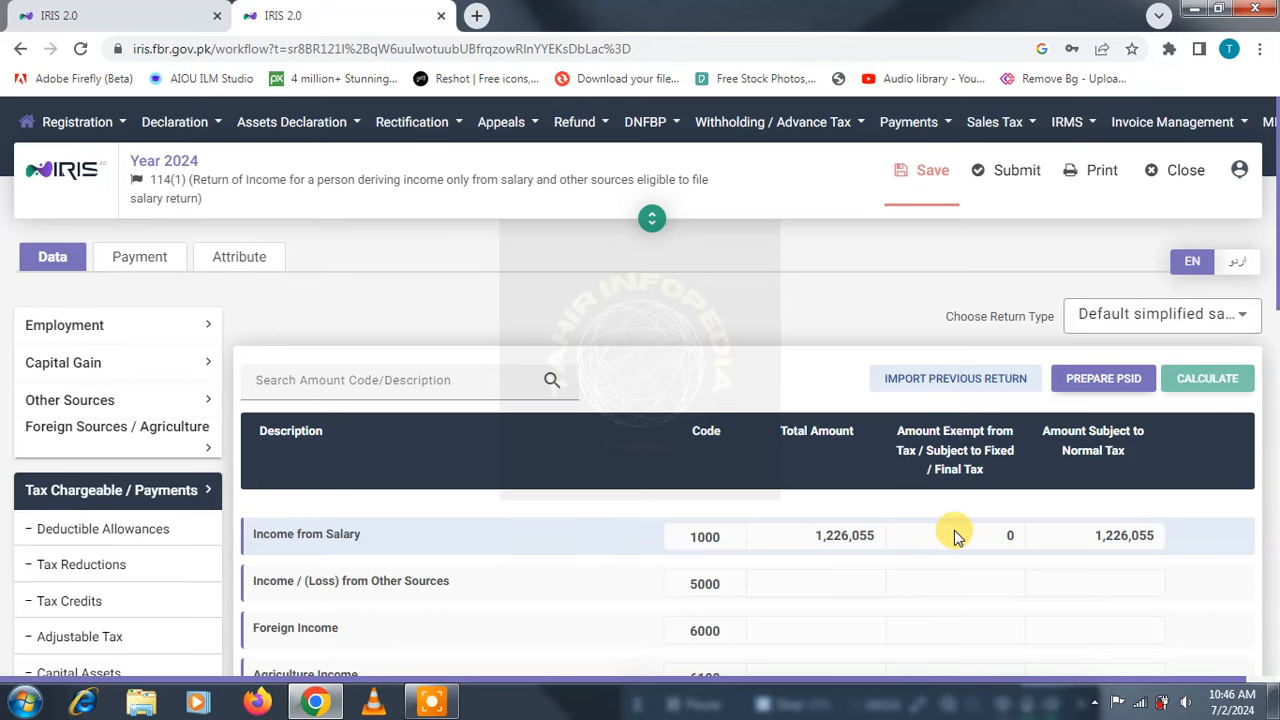
scroll(955, 537, down, 2)
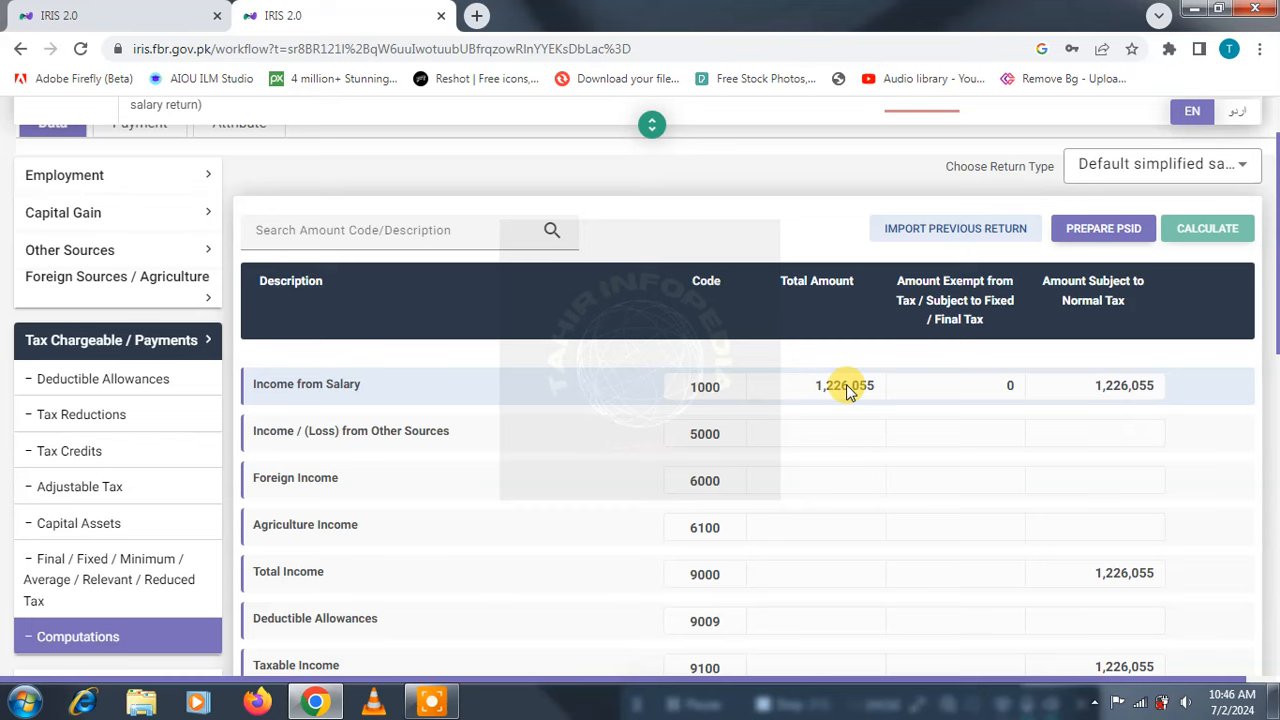
scroll(850, 388, down, 3)
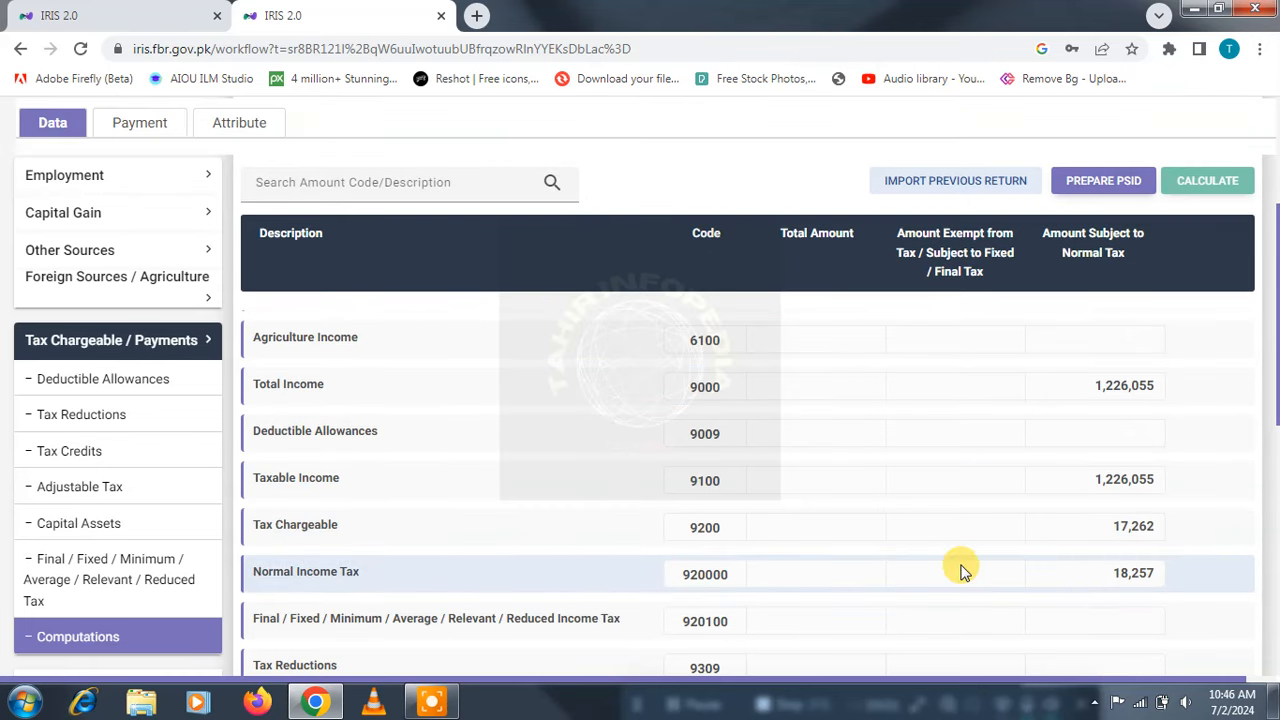
drag(1114, 573, 1163, 583)
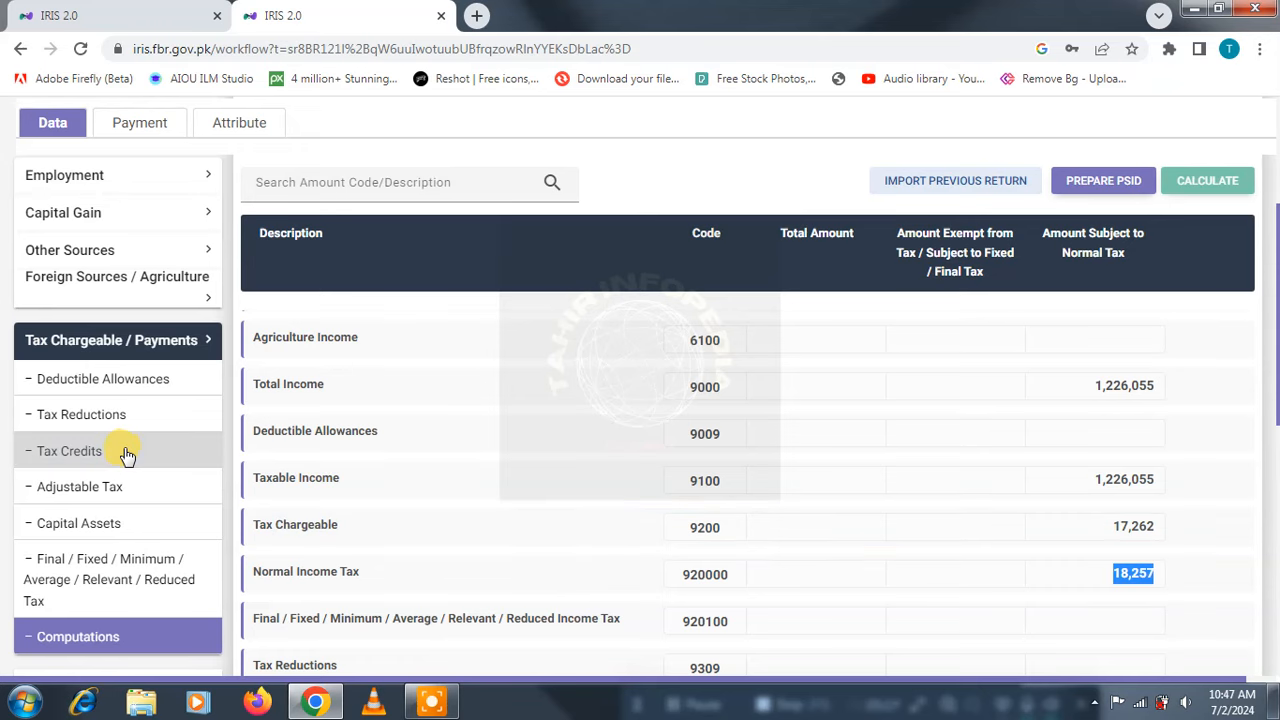
scroll(503, 491, down, 2)
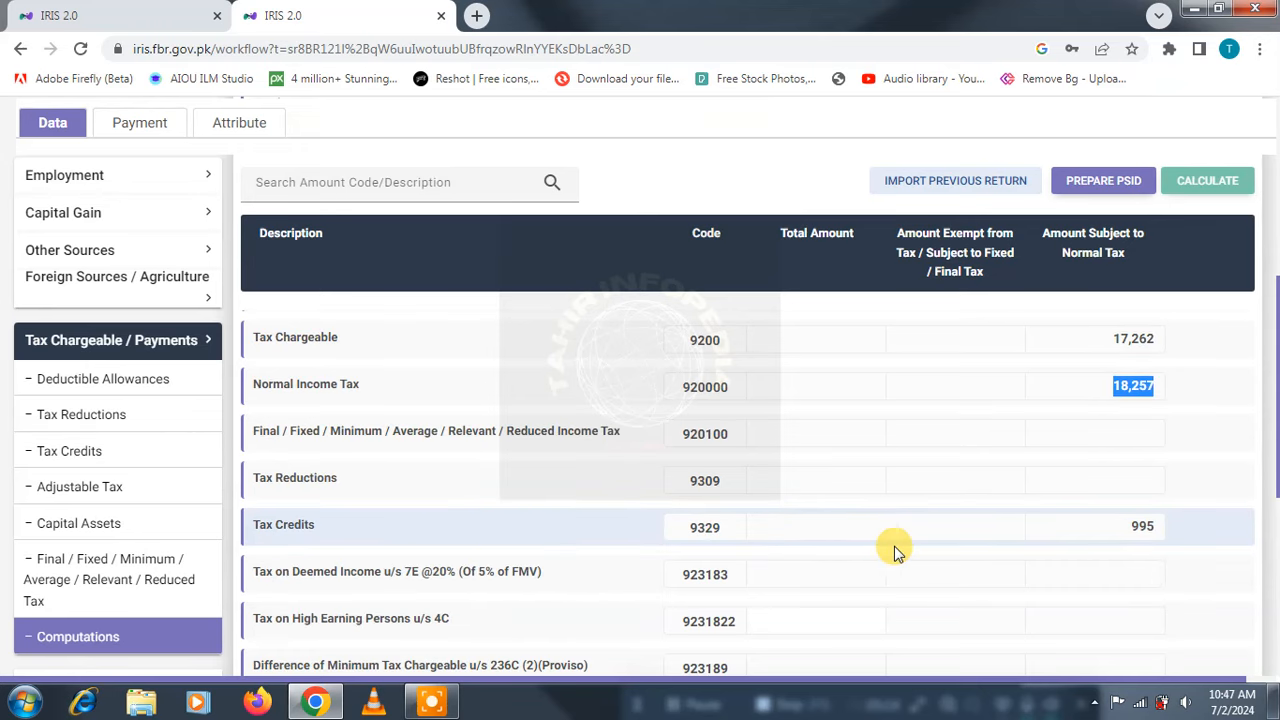
scroll(1134, 543, down, 2)
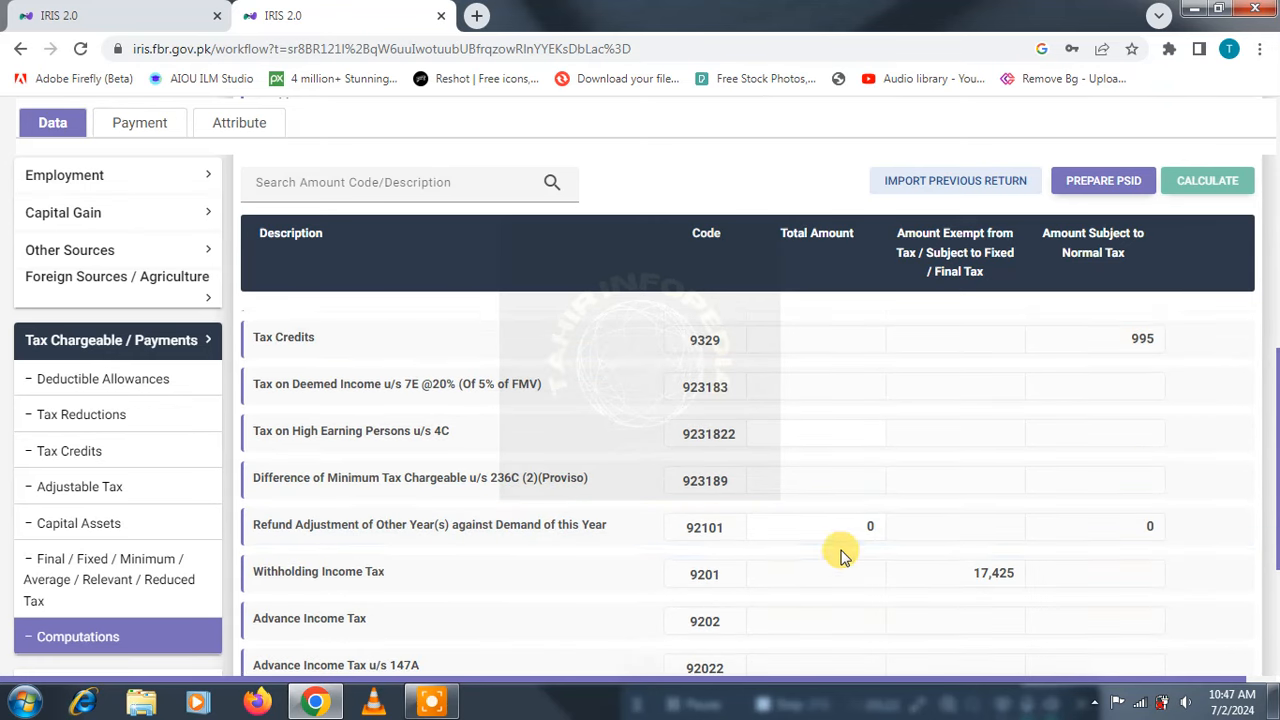
scroll(873, 568, down, 2)
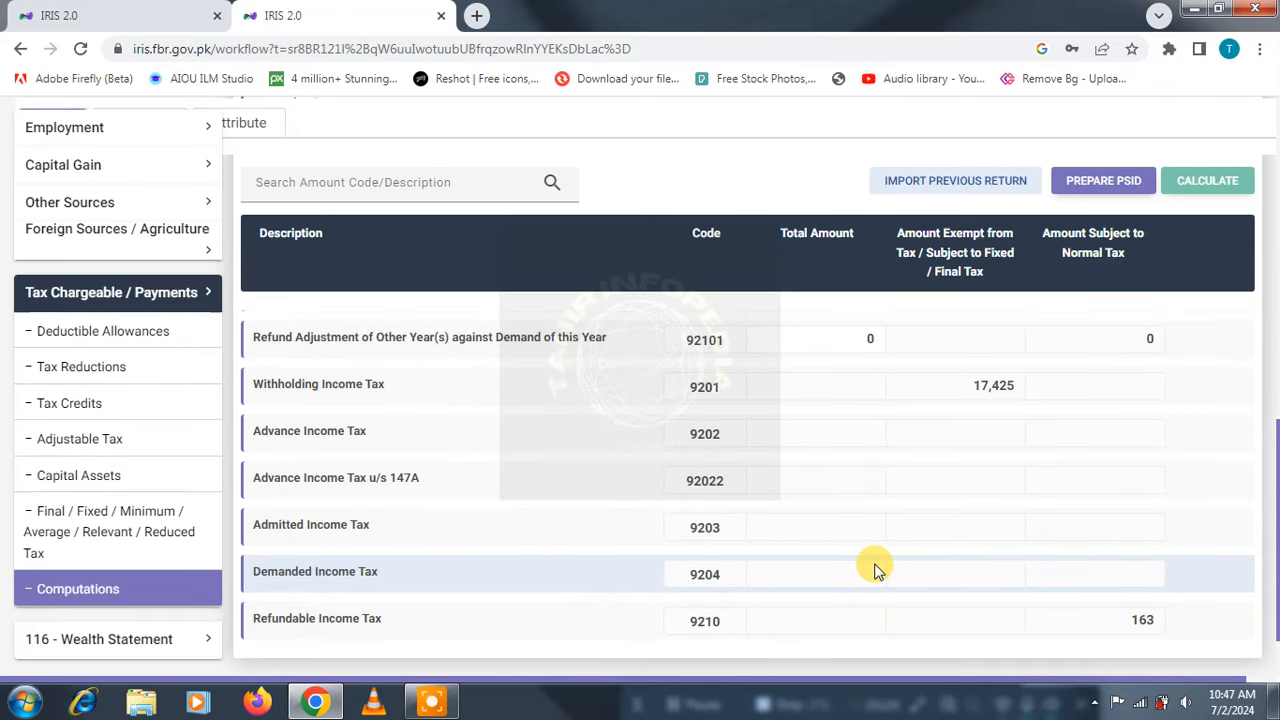
scroll(873, 568, up, 1)
scroll(997, 494, up, 2)
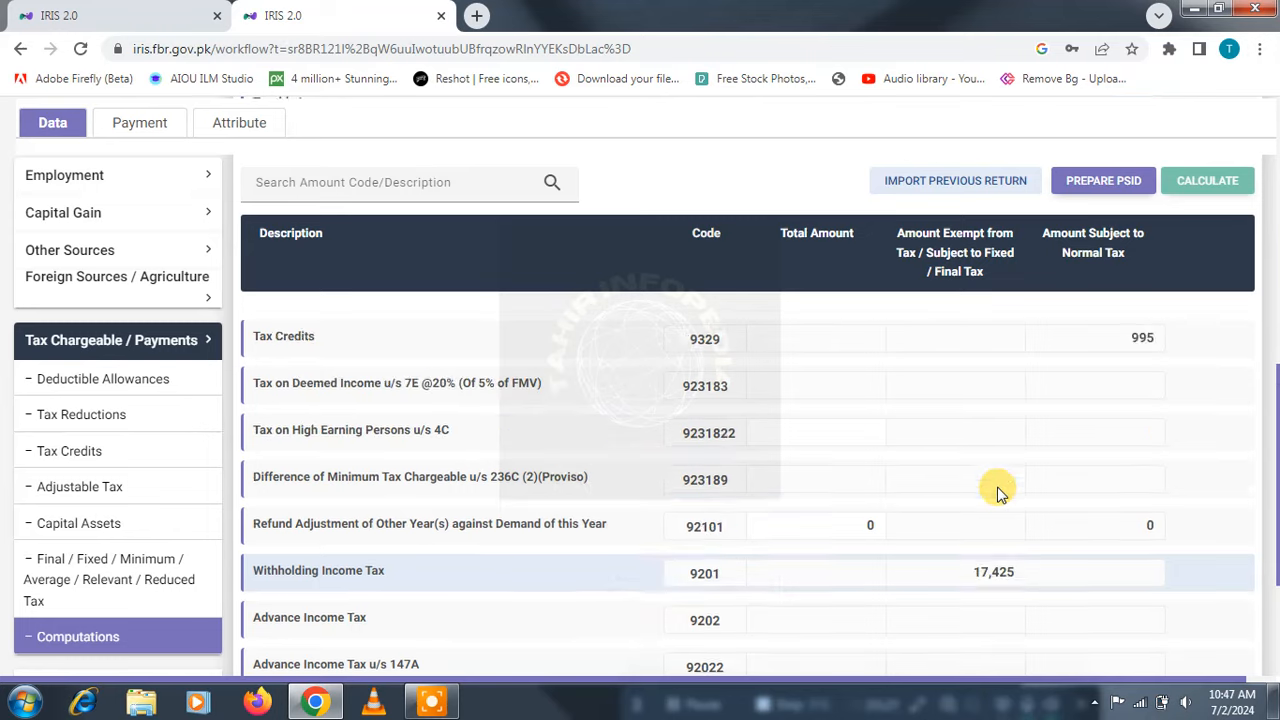
scroll(1134, 440, up, 2)
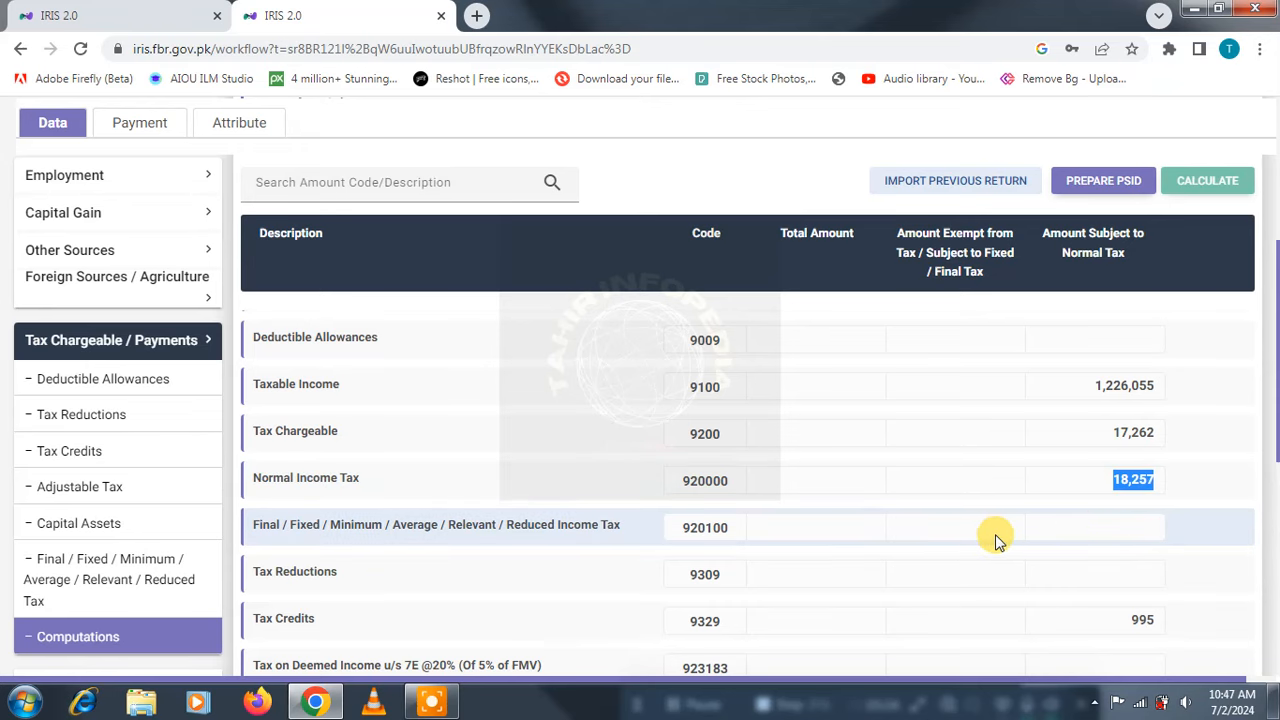
scroll(987, 537, down, 2)
scroll(623, 608, down, 5)
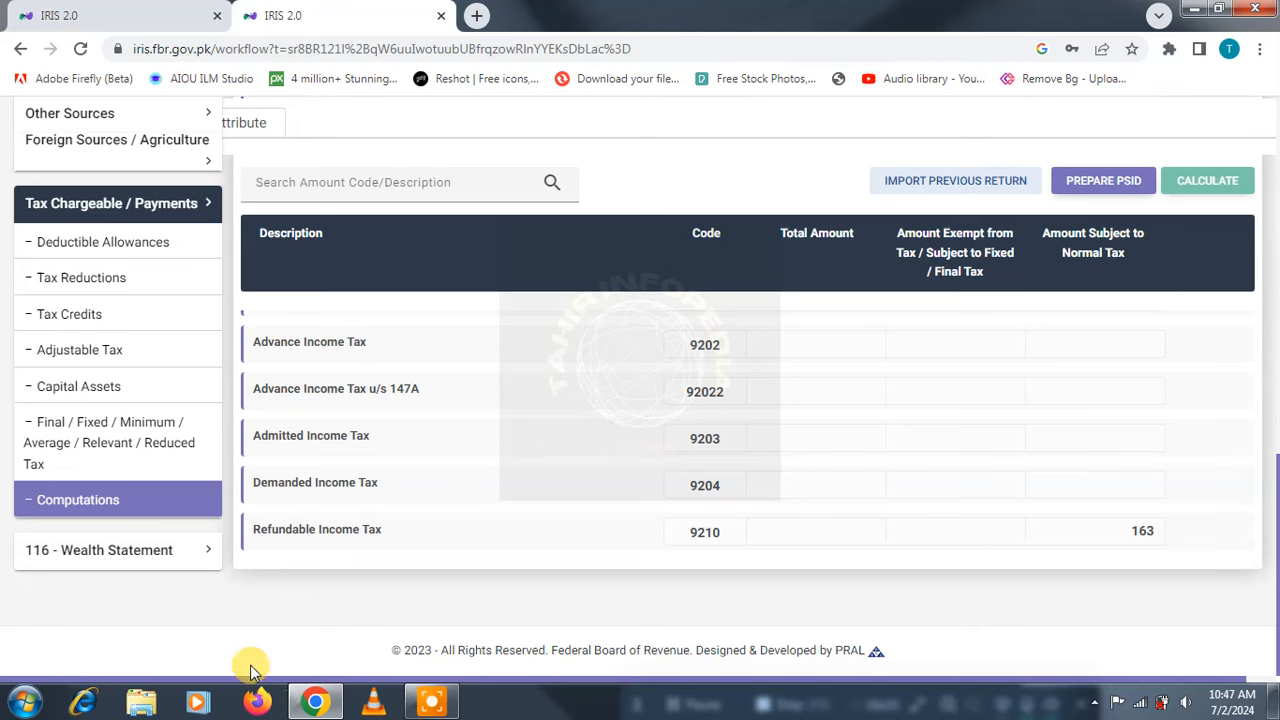
Review the Personal Expenses in the 116 - Wealth Statement, checking the Other Personal / Household Expenses amount.
click(120, 551)
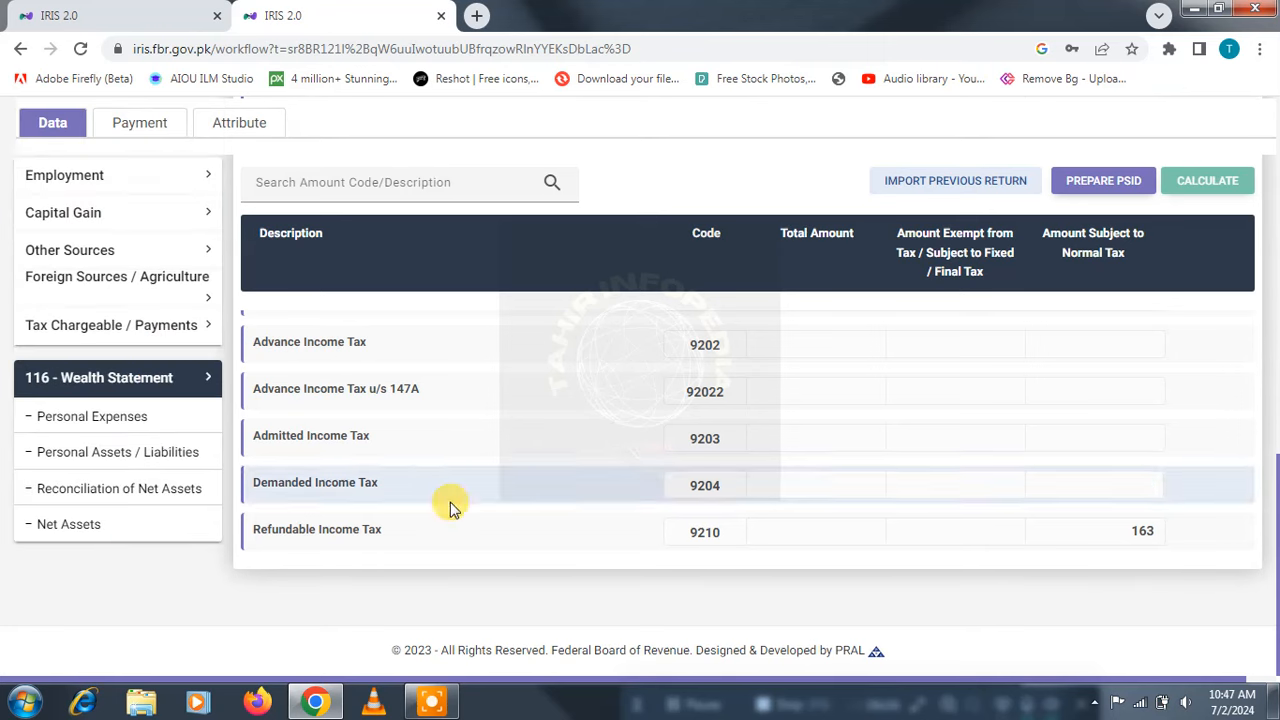
click(103, 418)
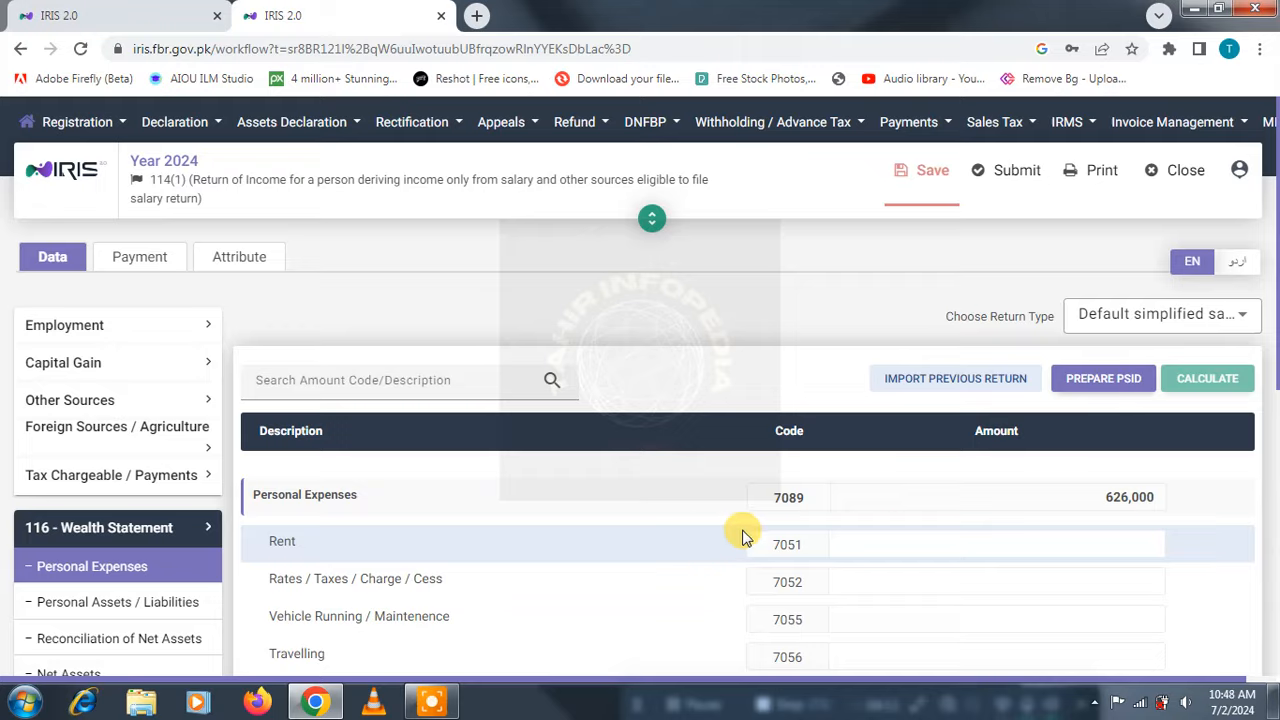
scroll(903, 529, down, 2)
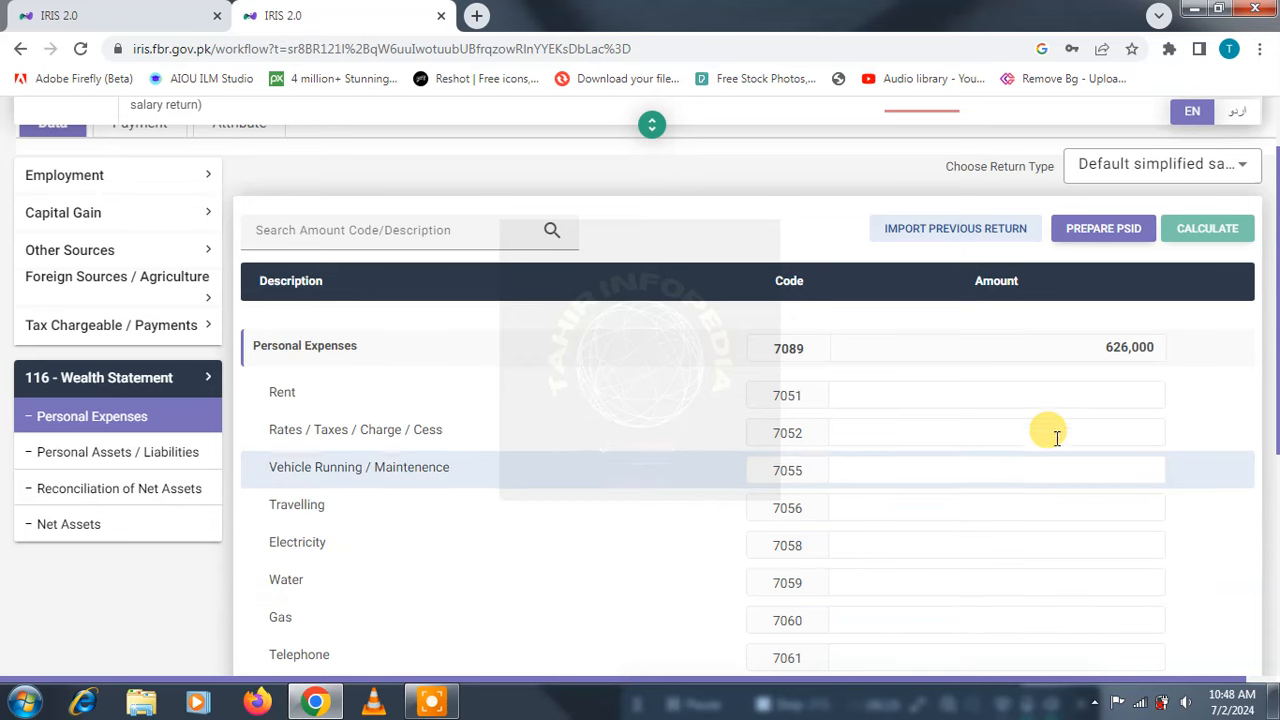
scroll(1060, 603, down, 1)
scroll(1060, 600, down, 3)
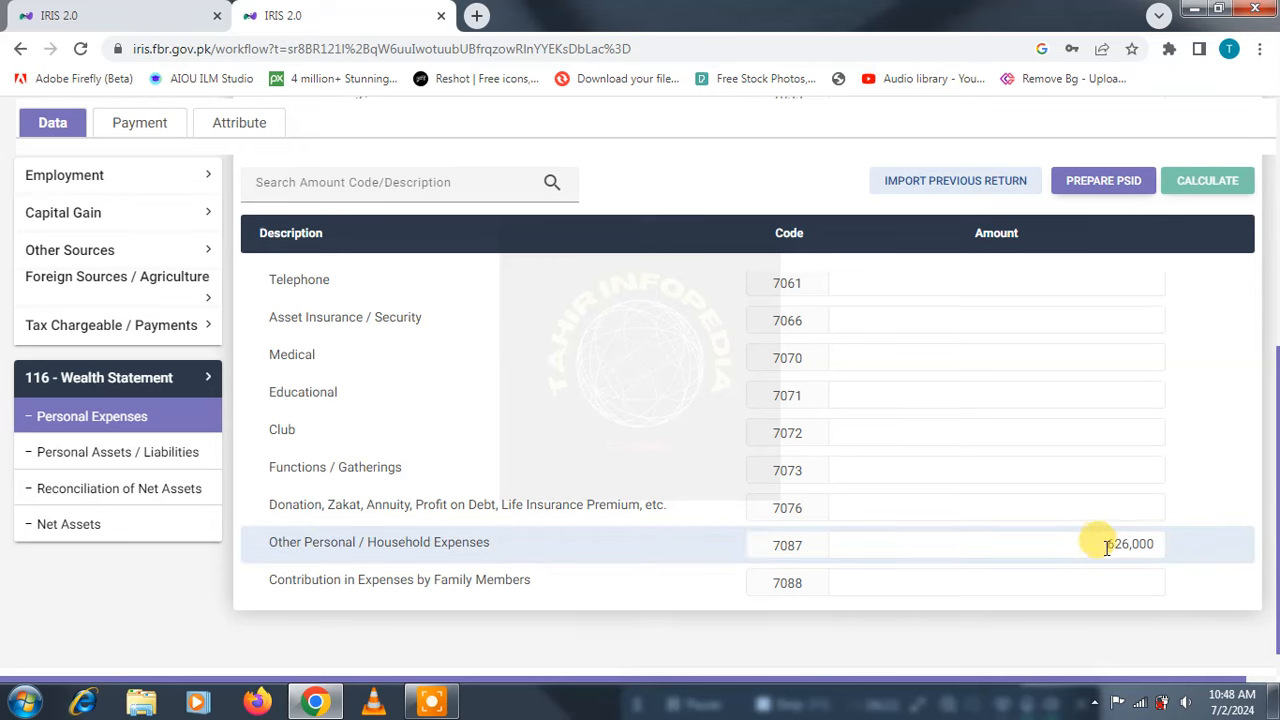
drag(1105, 544, 1150, 542)
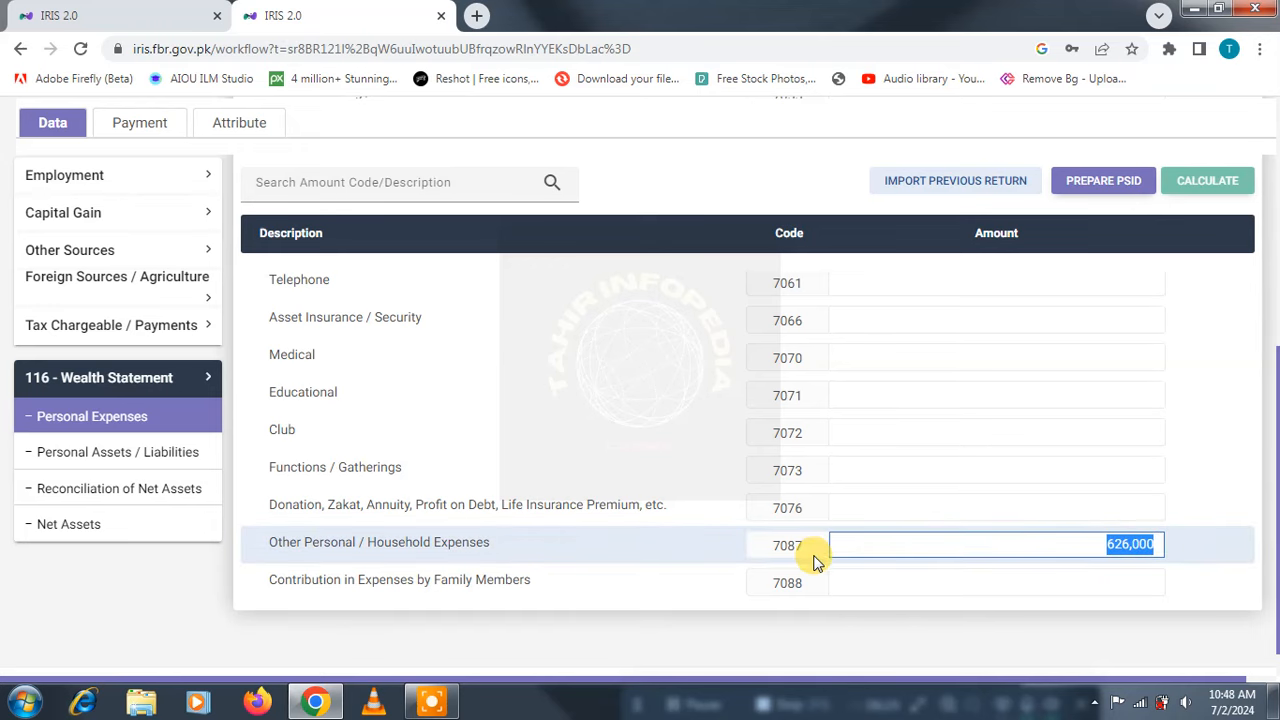
Review Personal Assets / Liabilities in the wealth statement, checking property, Cash (Non-Business), Any Other Asset and Net Assets Current Year.
click(112, 452)
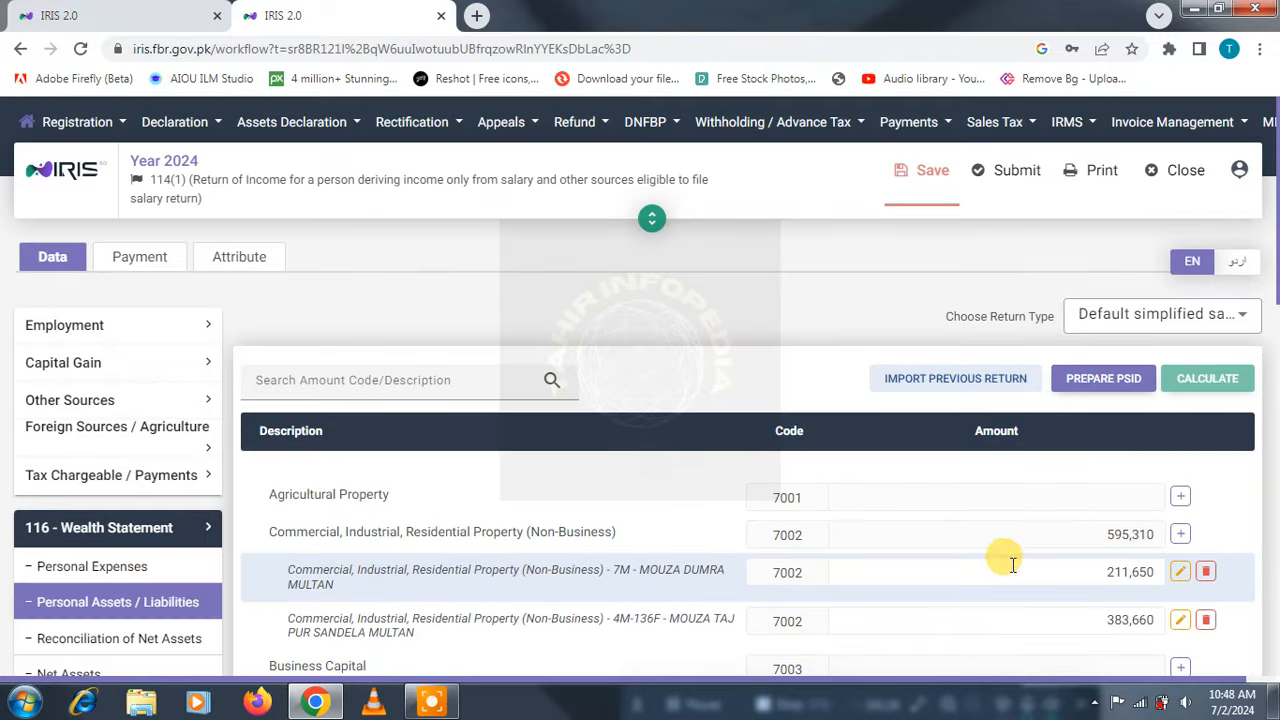
scroll(1046, 532, down, 2)
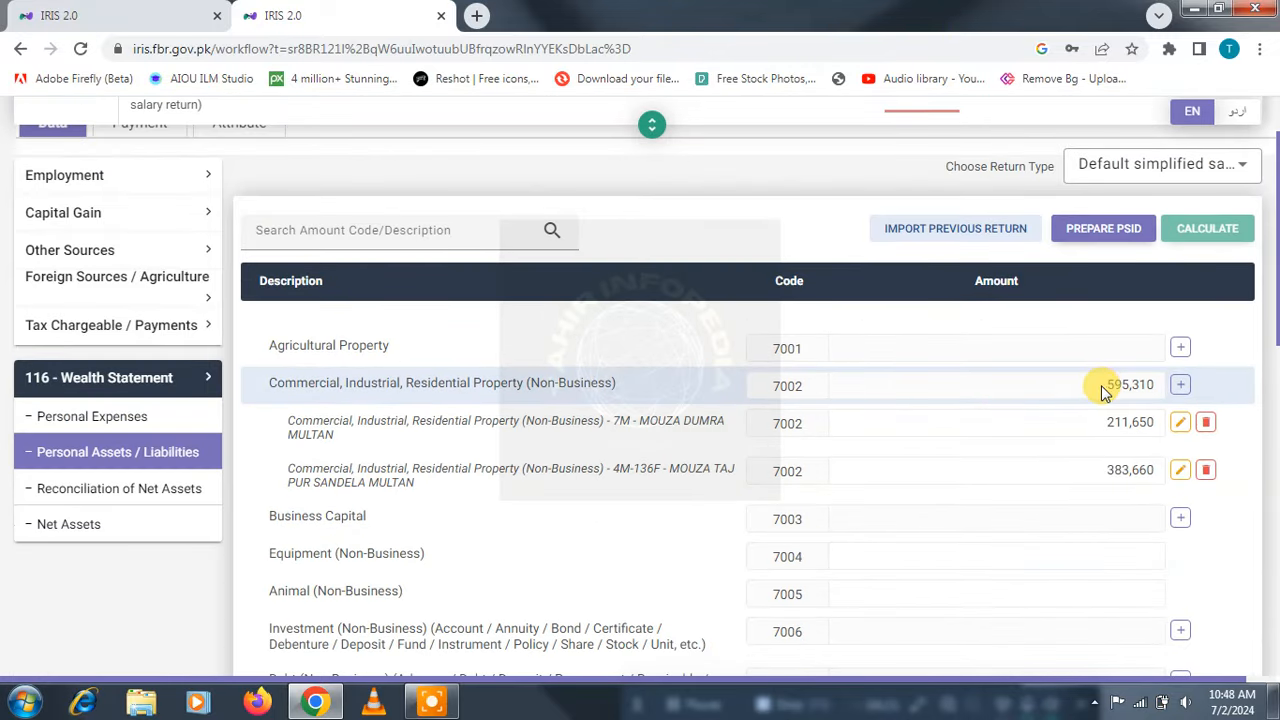
scroll(1115, 400, down, 5)
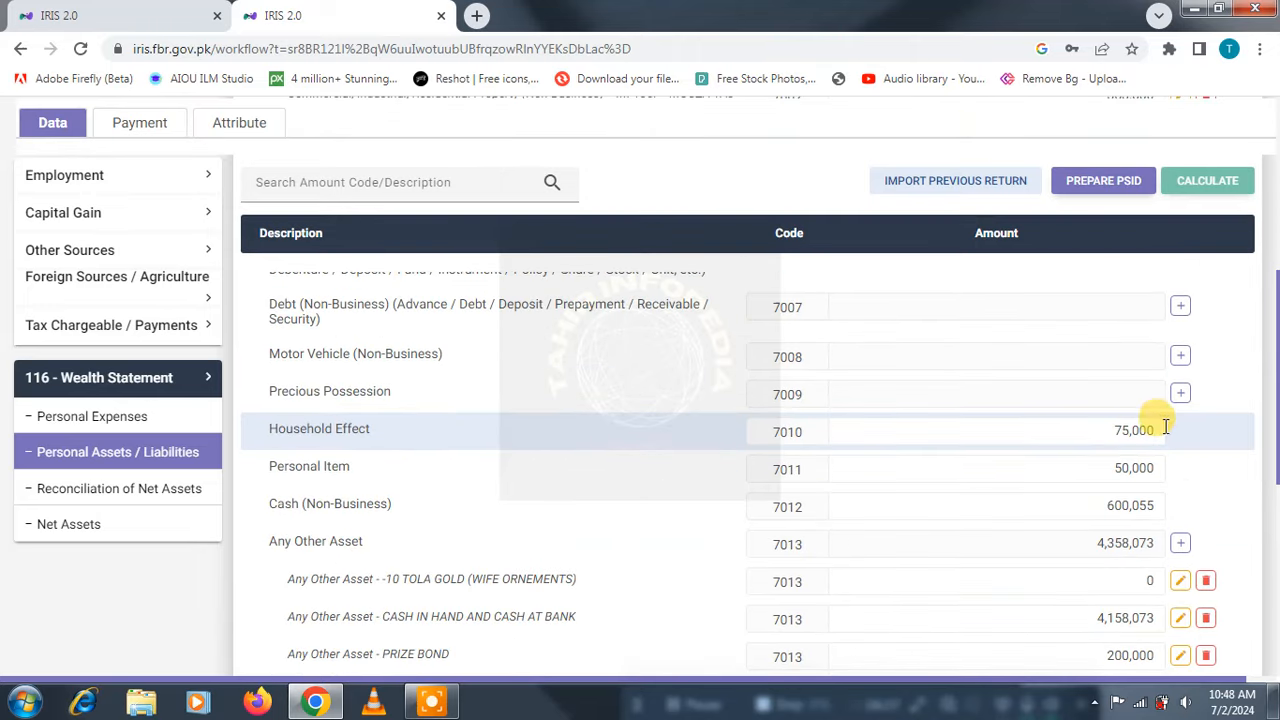
click(1110, 503)
double_click(1134, 505)
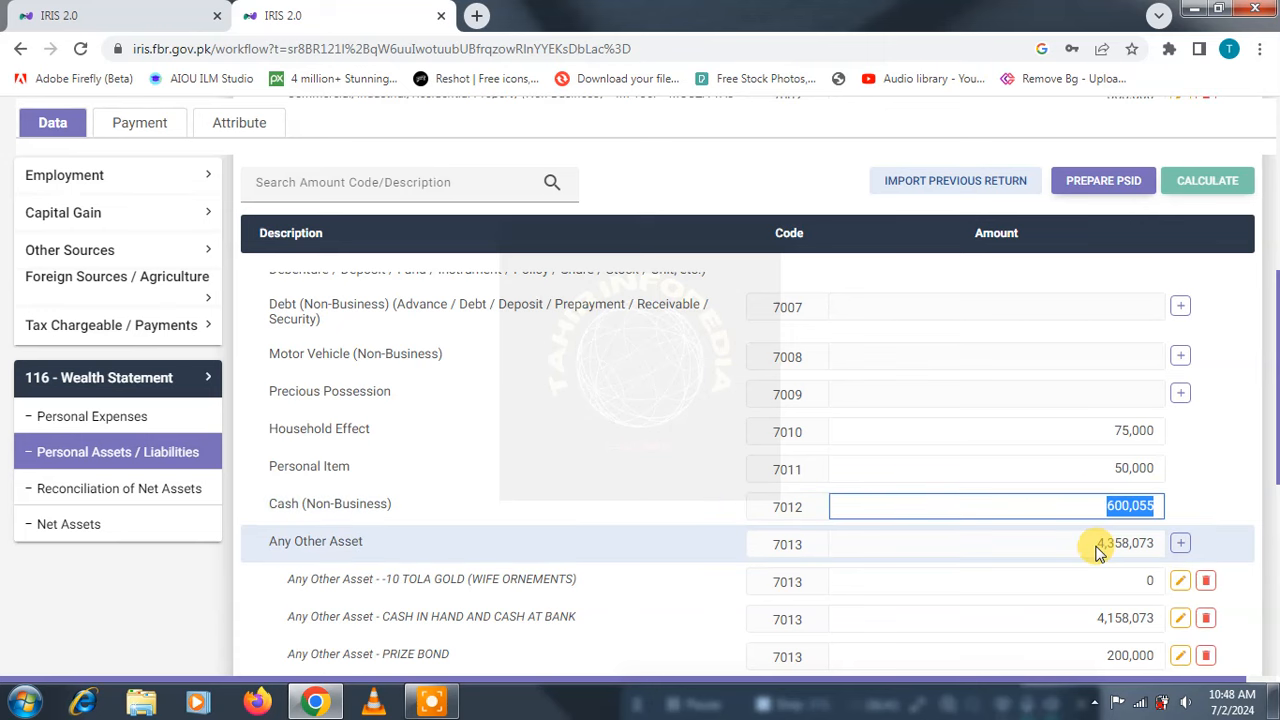
scroll(1118, 553, down, 2)
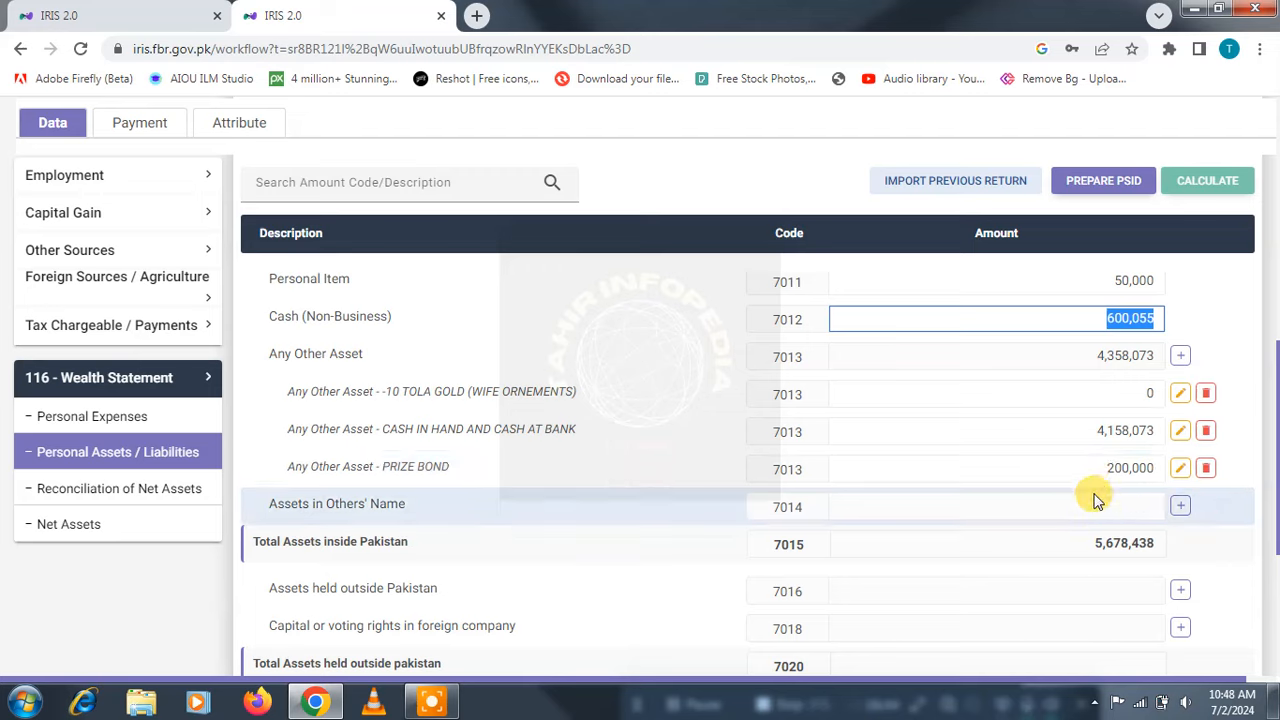
scroll(1118, 500, down, 2)
scroll(1118, 494, down, 3)
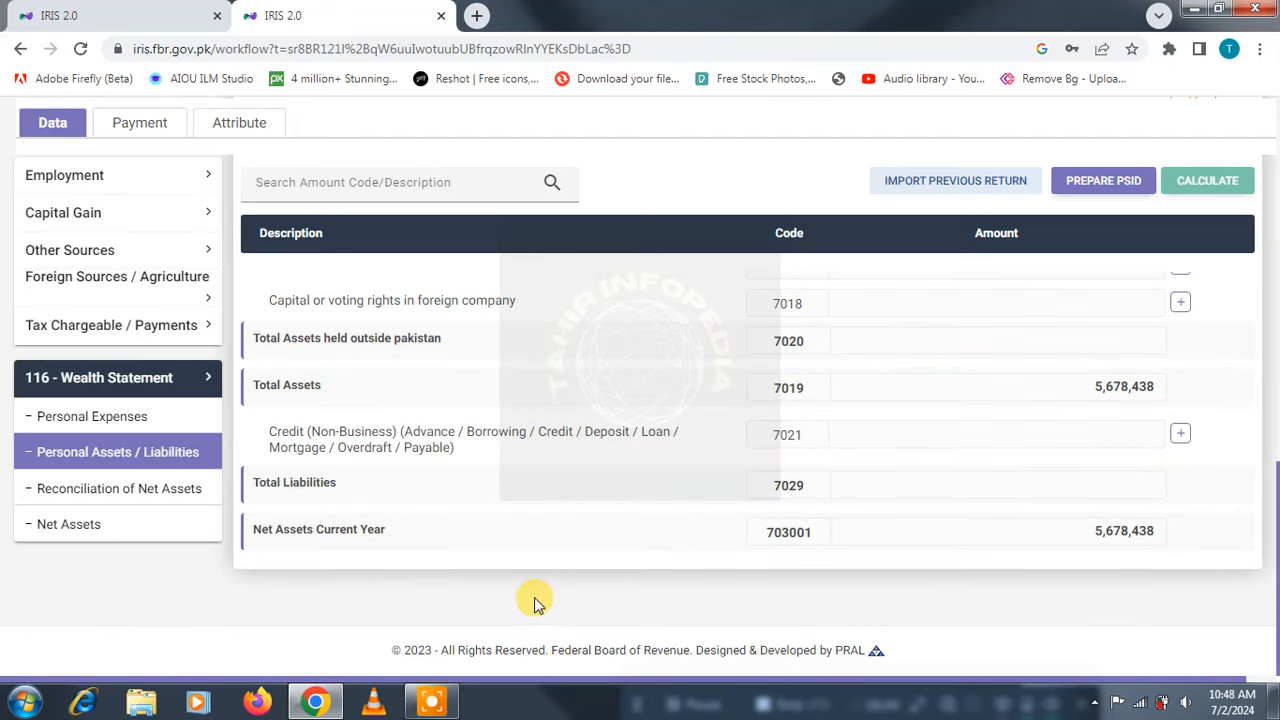
scroll(629, 509, up, 1)
scroll(625, 508, up, 4)
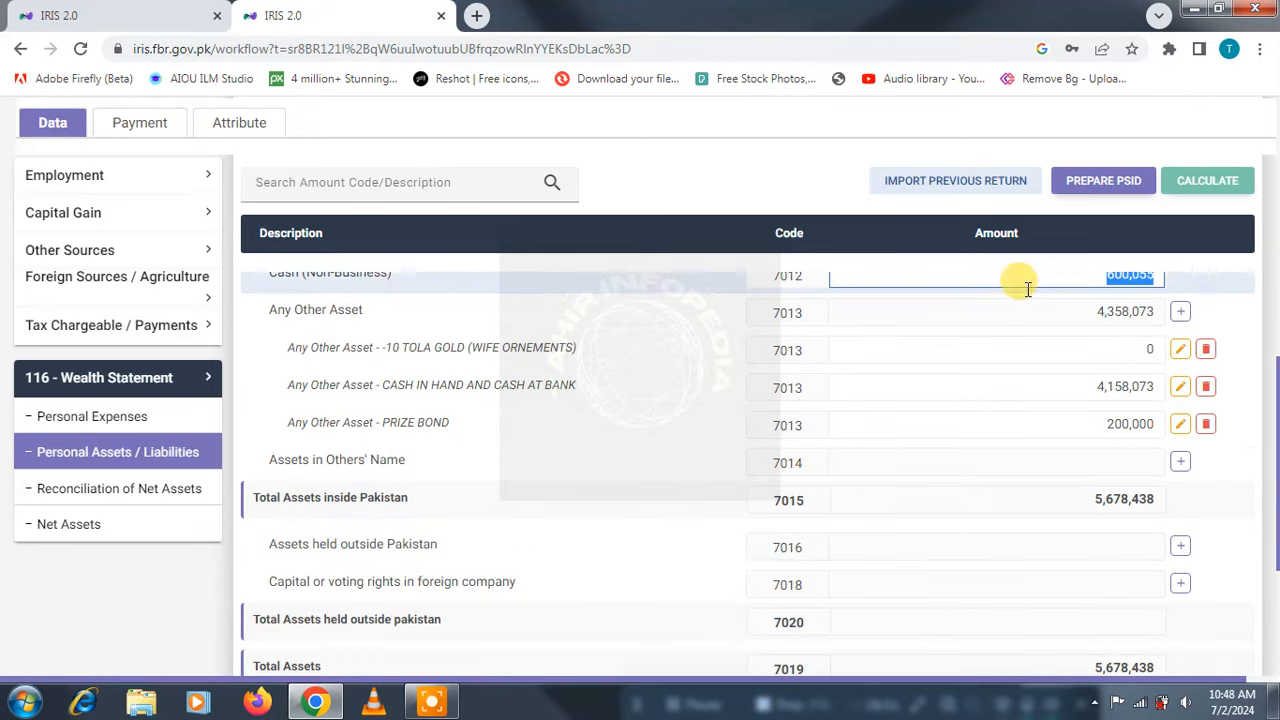
Review the Reconciliation of Net Assets, checking Net Assets Previous Year, Income Declared subject to Normal Tax, Outflows and Unreconciled Amount.
click(155, 490)
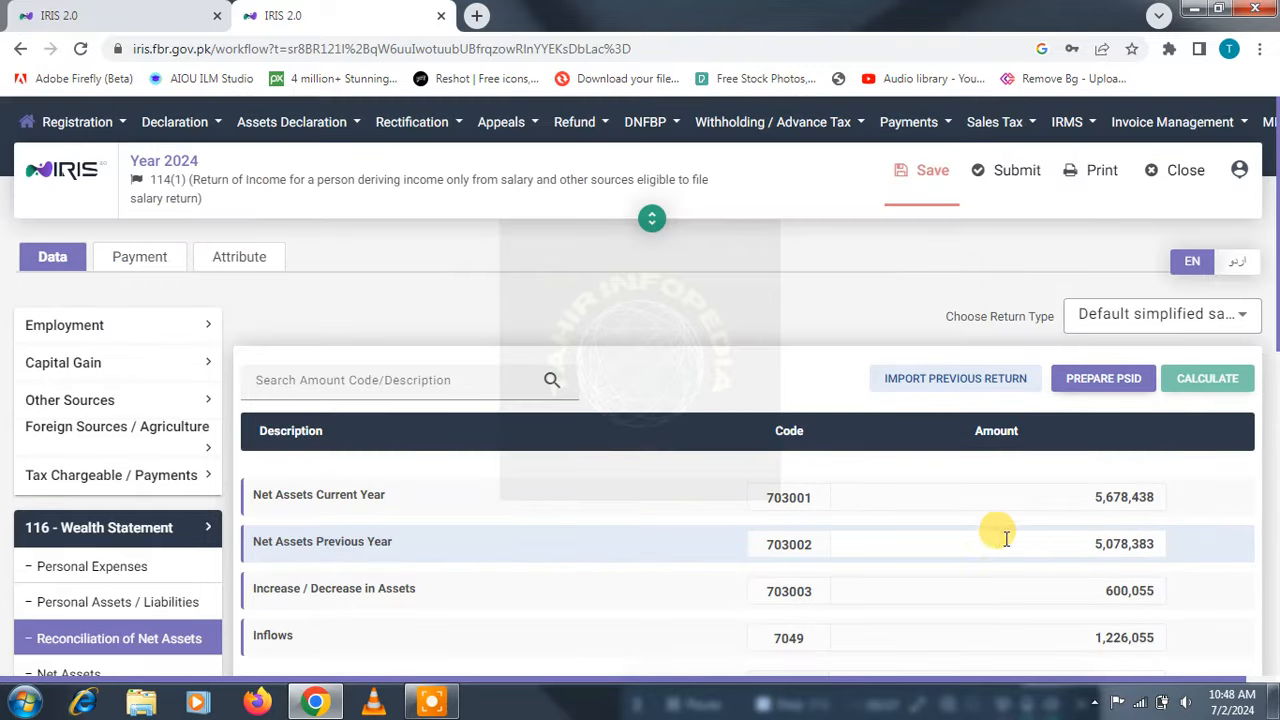
click(1097, 545)
drag(1097, 545, 1157, 544)
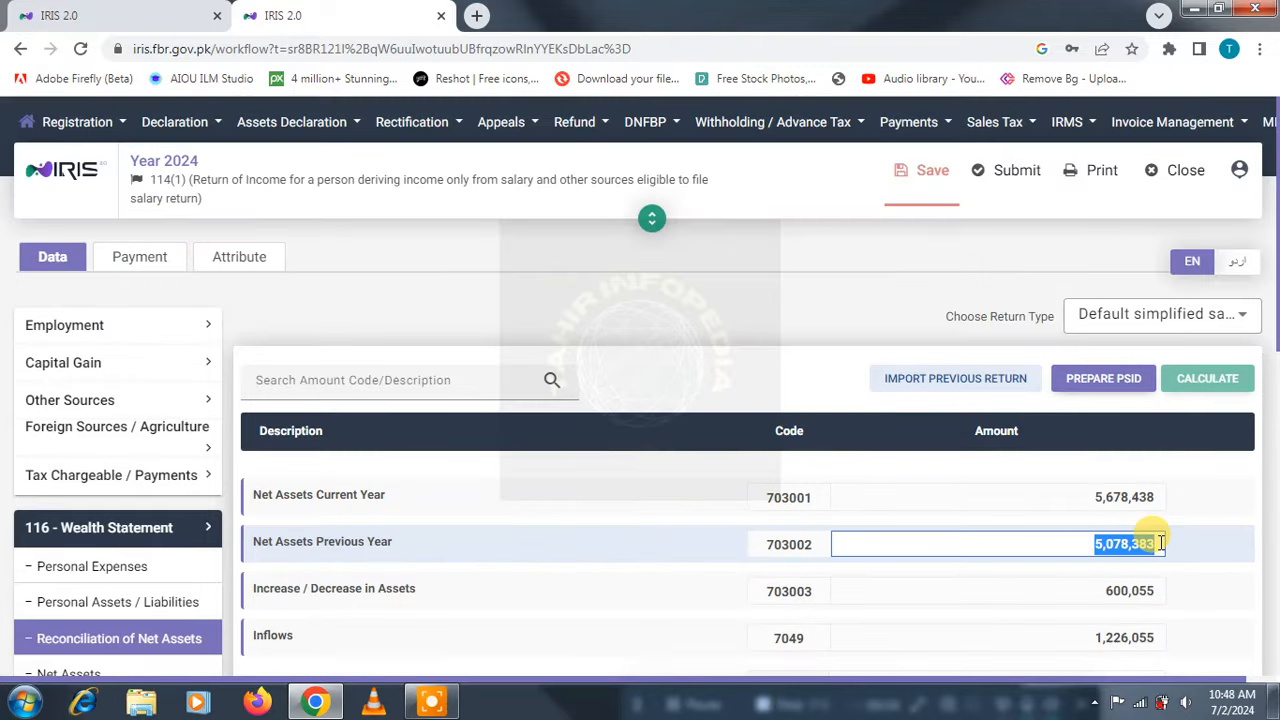
scroll(1160, 543, down, 2)
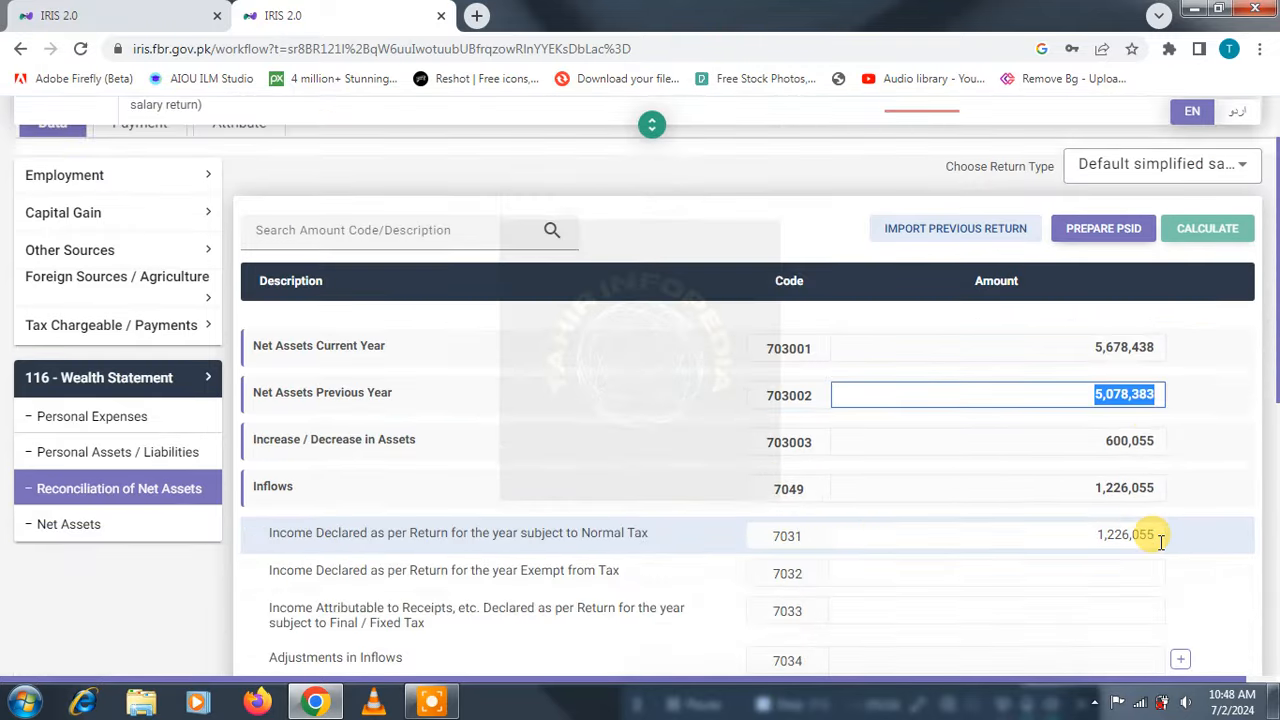
click(1090, 535)
drag(1090, 535, 1148, 537)
scroll(1157, 538, down, 5)
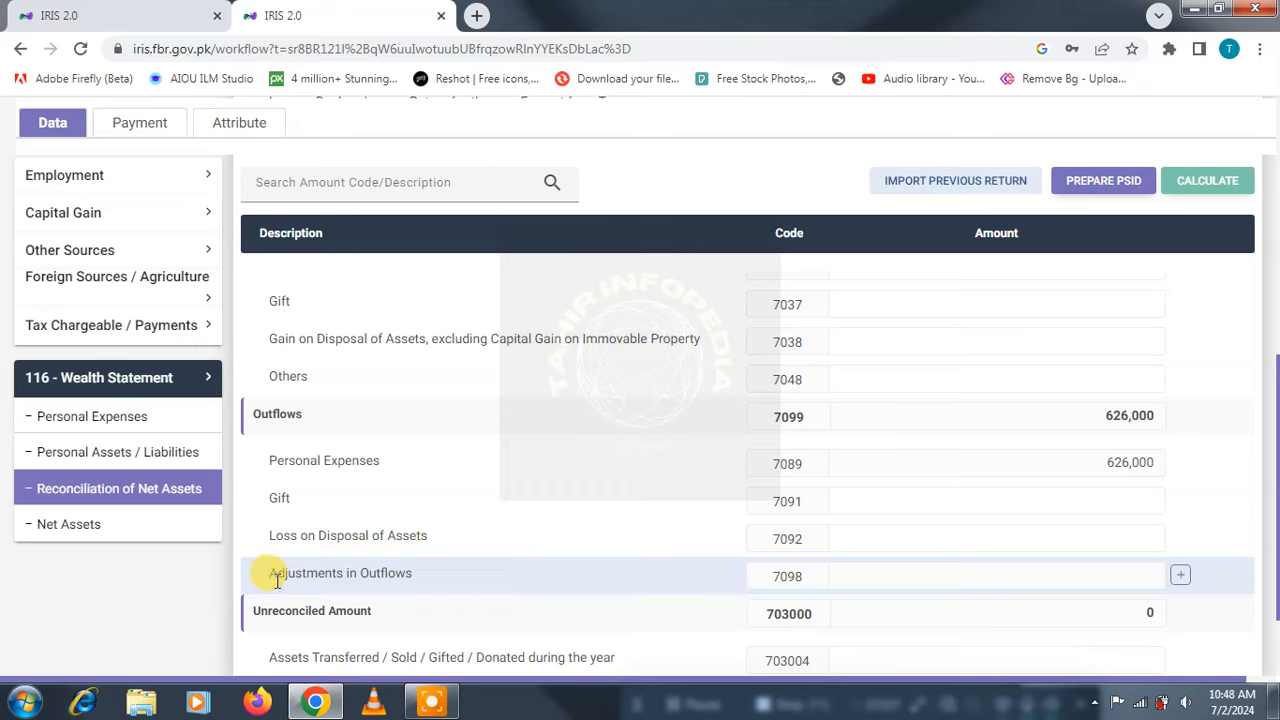
Copy and clear the Cash (Non-Business) amount under Personal Assets / Liabilities, and recalculate the return.
click(178, 455)
scroll(808, 480, down, 6)
scroll(1048, 494, down, 1)
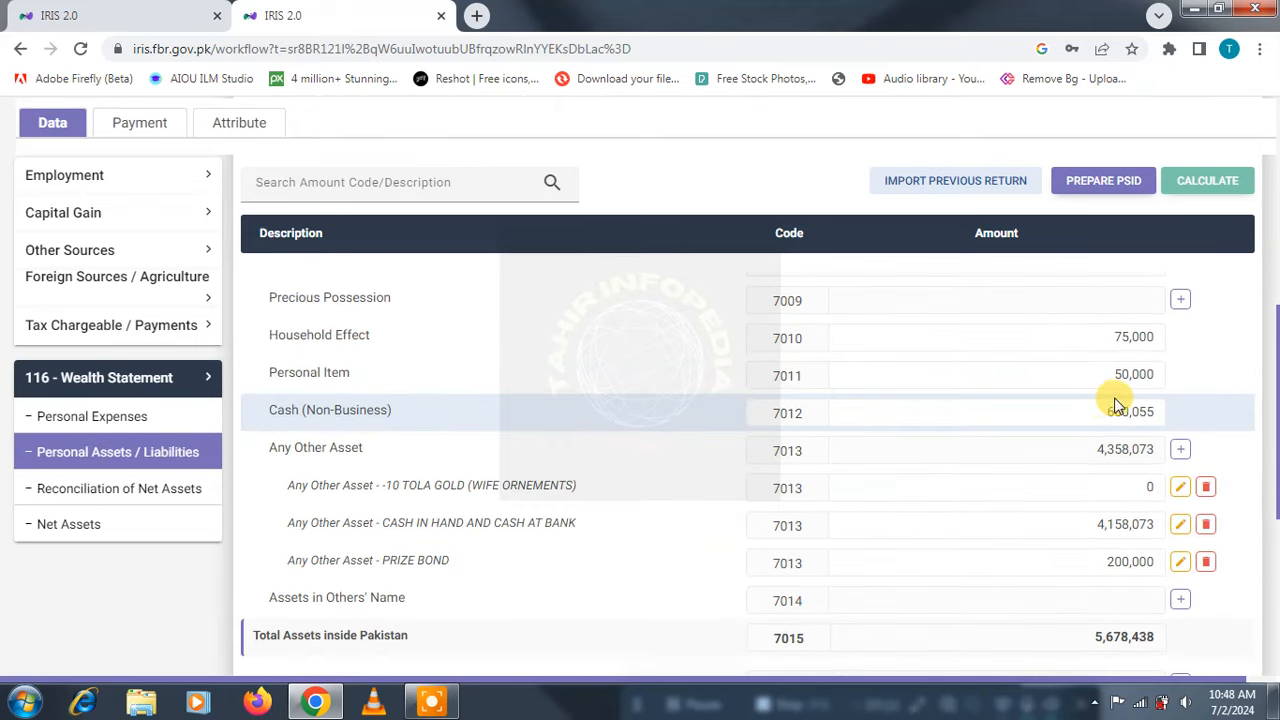
drag(1098, 412, 1160, 412)
right_click(1150, 412)
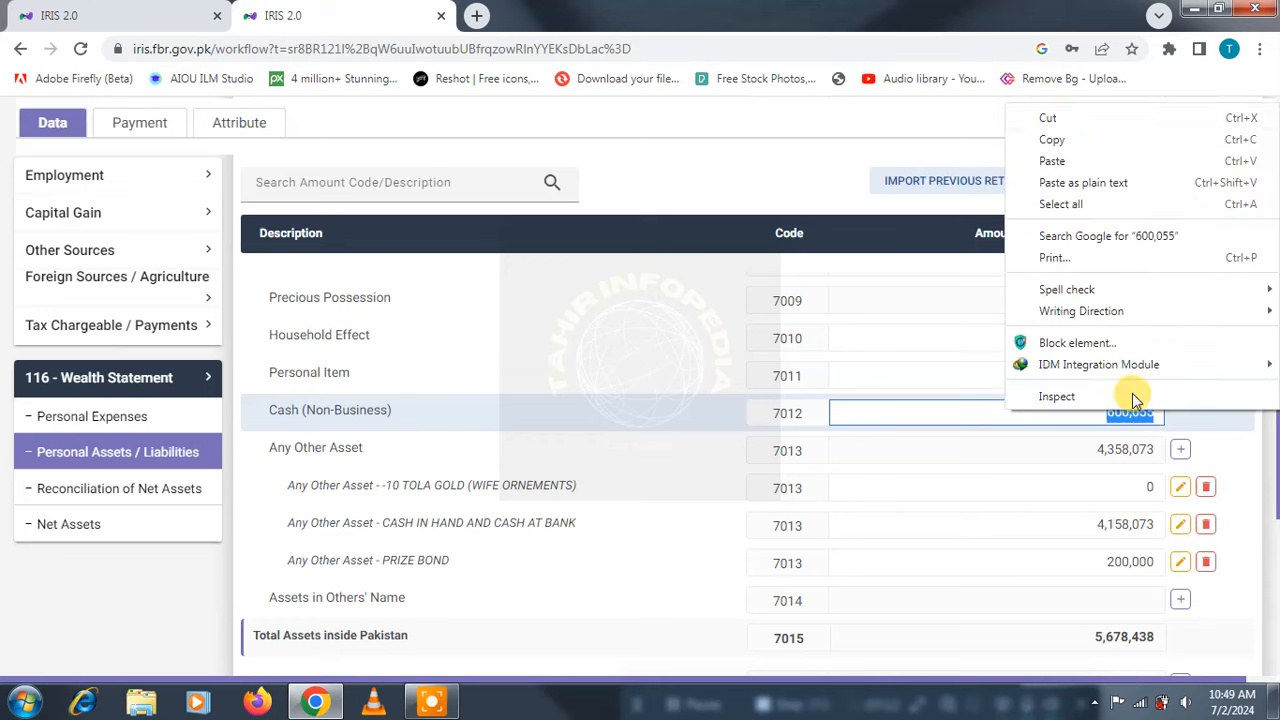
click(1094, 132)
key(BackSpace)
click(1220, 190)
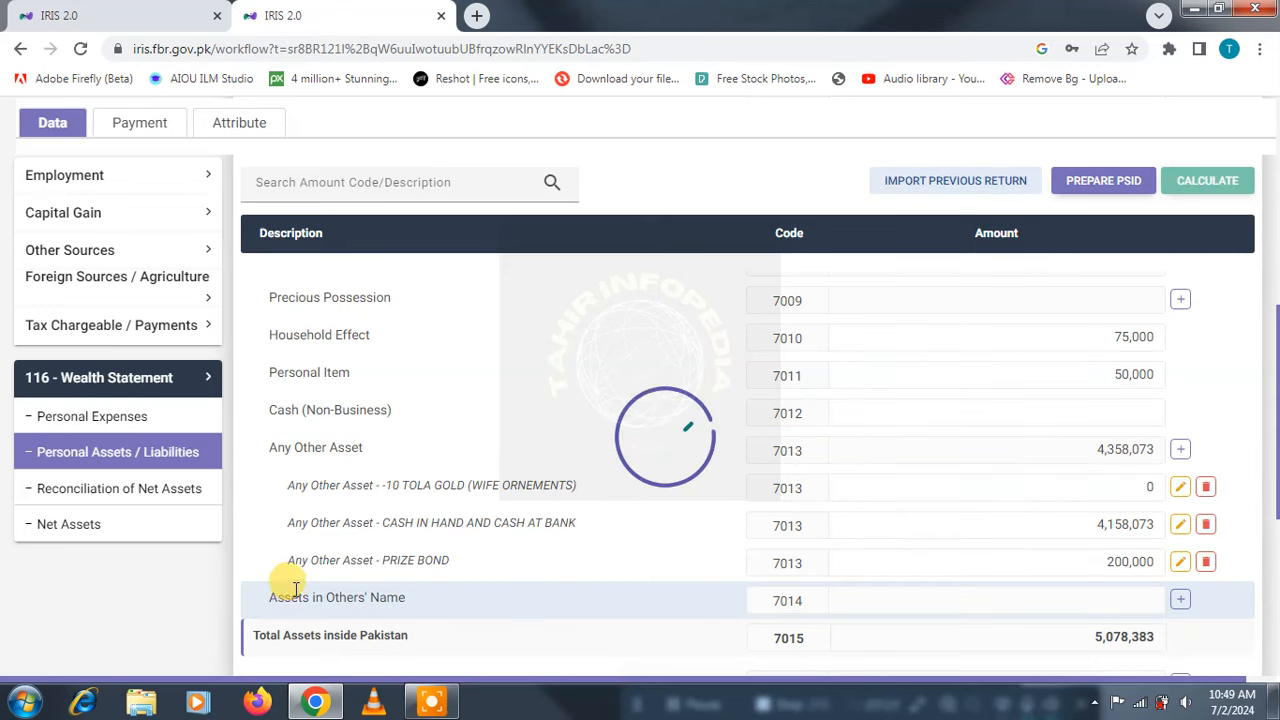
Check how the Reconciliation of Net Assets responds to the cleared cash, from Increase / Decrease in Assets down to Unreconciled Amount.
click(48, 488)
scroll(489, 519, up, 3)
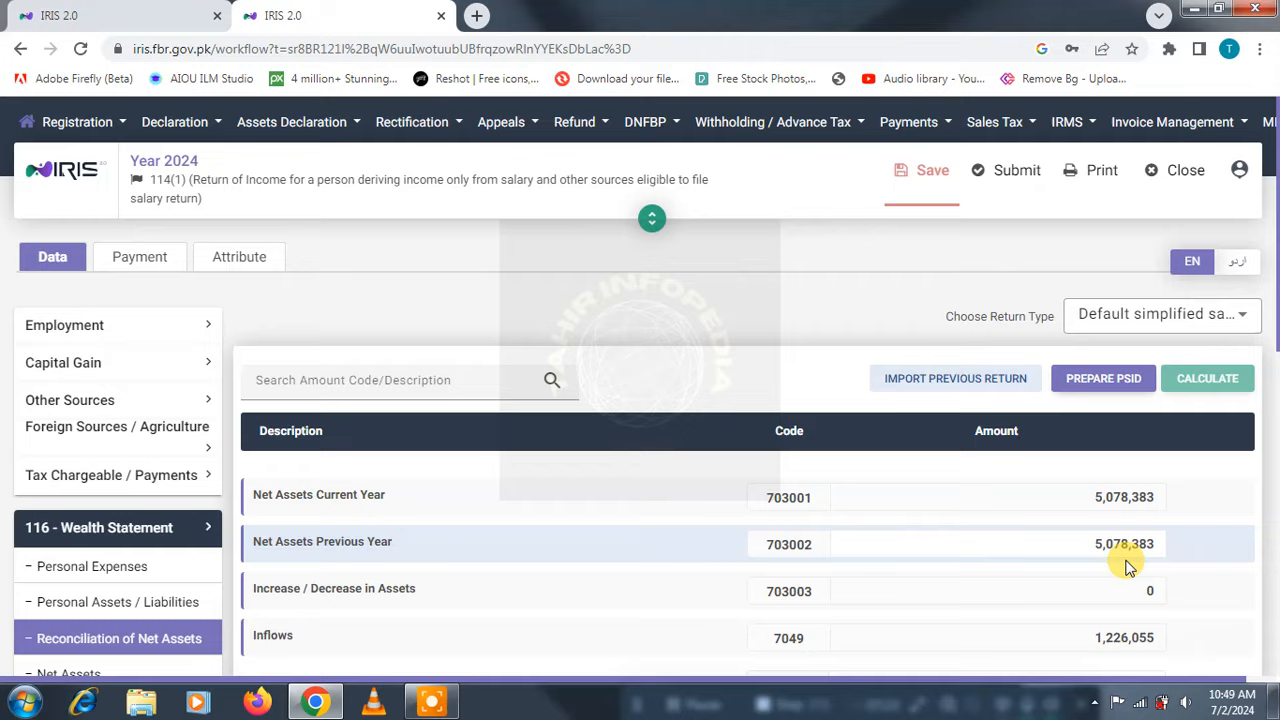
scroll(1128, 566, down, 3)
click(1105, 440)
scroll(1105, 500, down, 3)
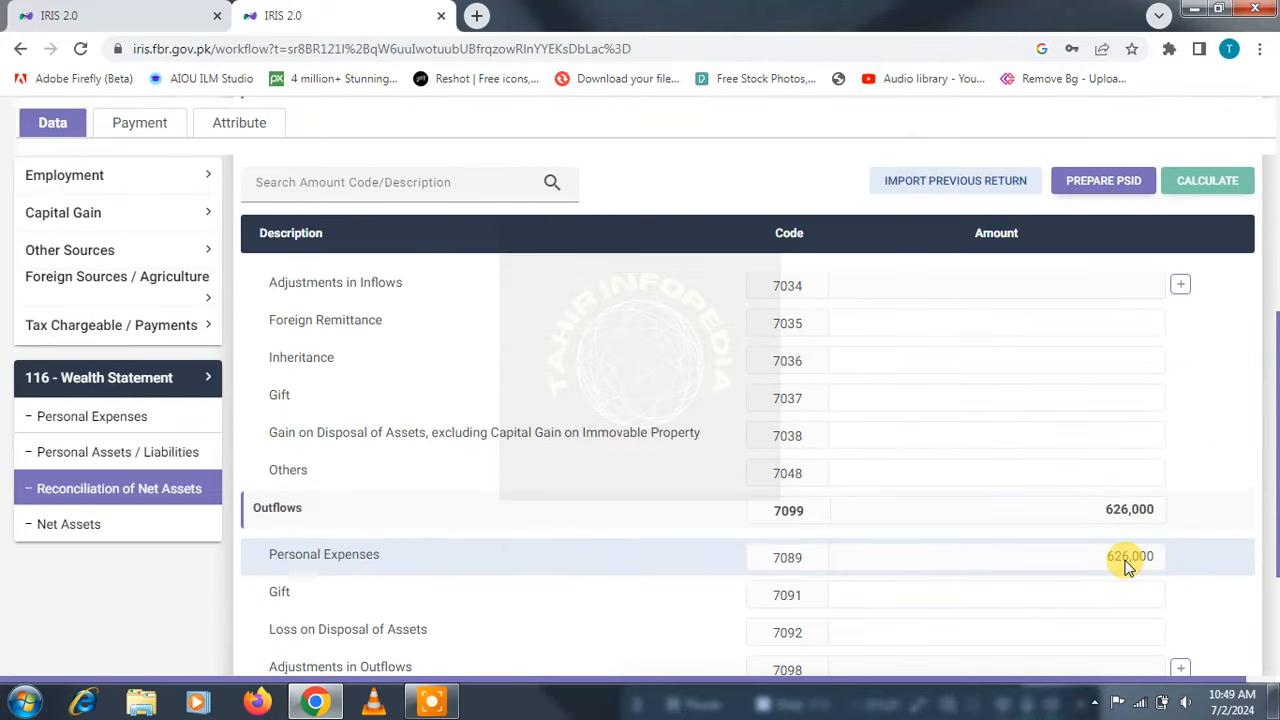
click(1190, 178)
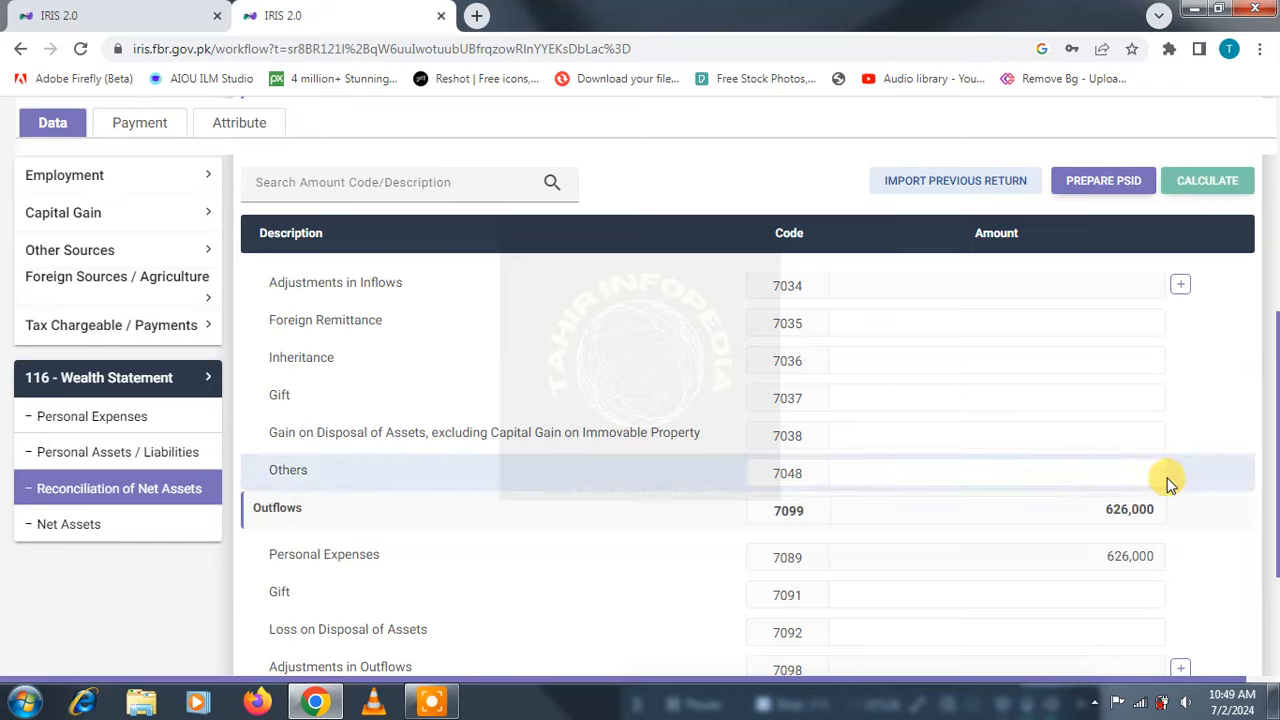
scroll(1166, 482, down, 3)
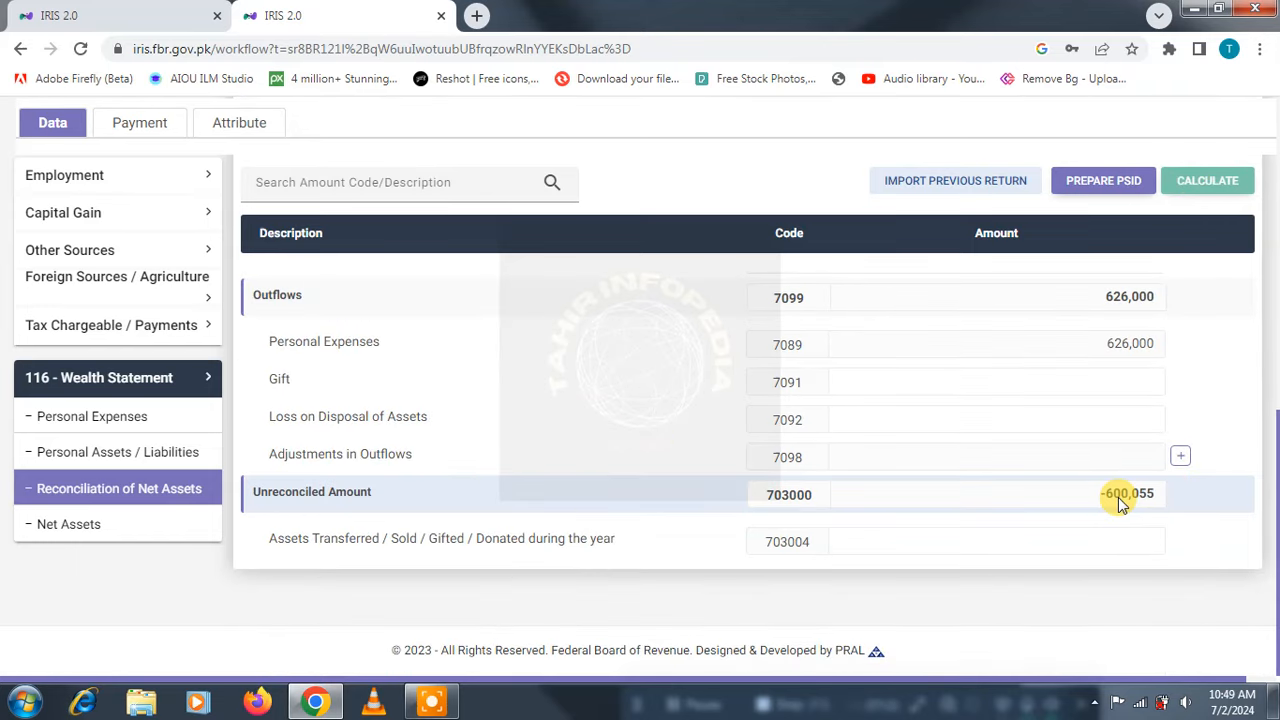
Set Cash (Non-Business) under Personal Assets / Liabilities to 600,055 by pasting the copied amount, and recalculate the return.
click(160, 449)
scroll(1000, 523, down, 4)
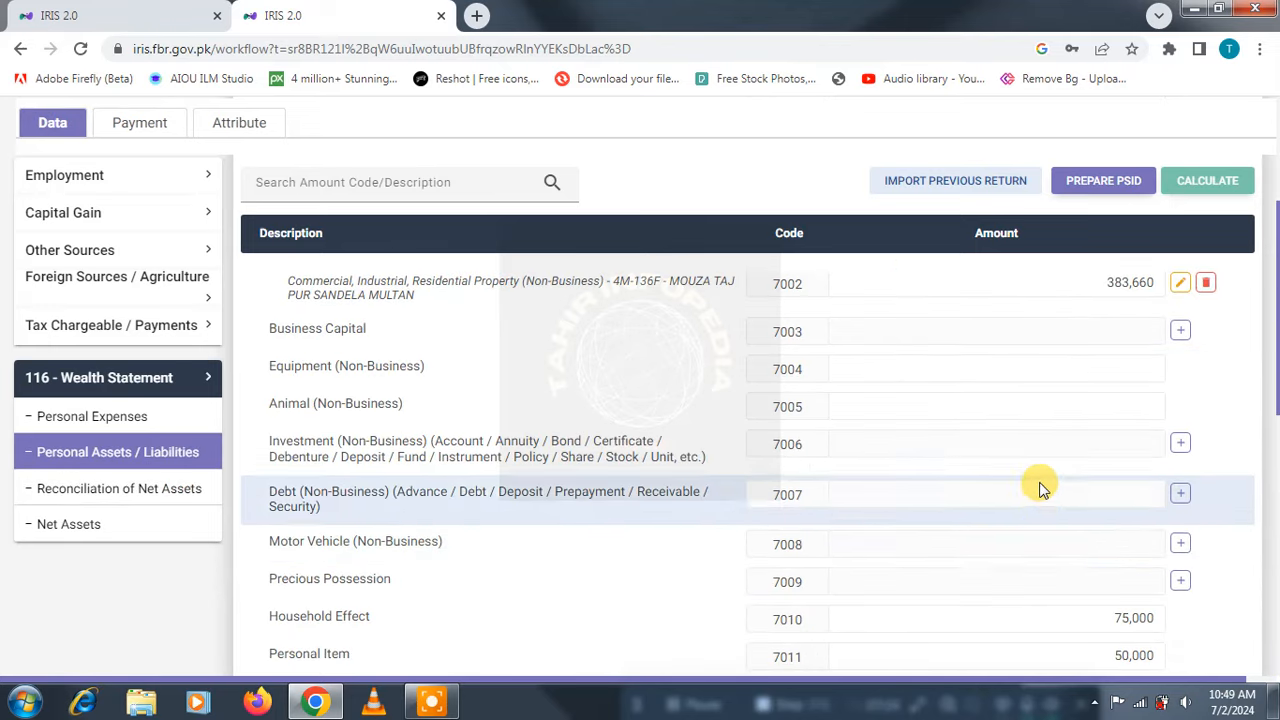
scroll(1042, 476, down, 1)
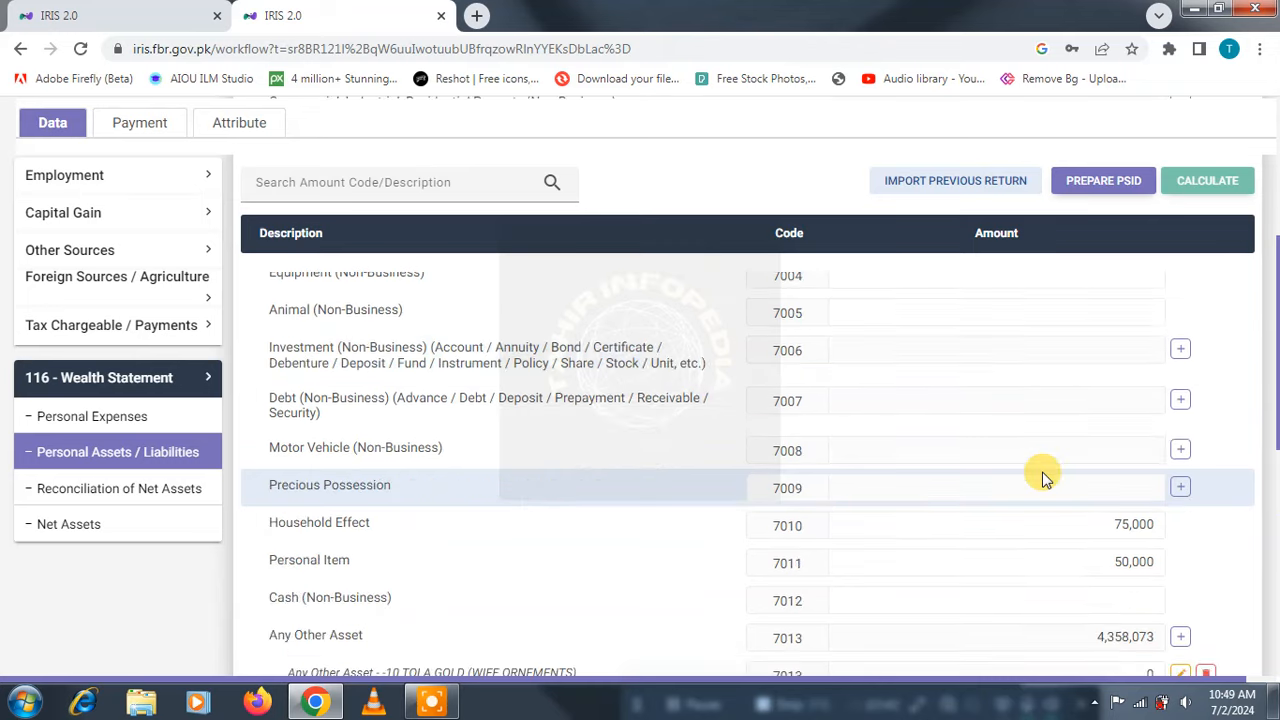
scroll(1043, 470, down, 1)
right_click(1042, 505)
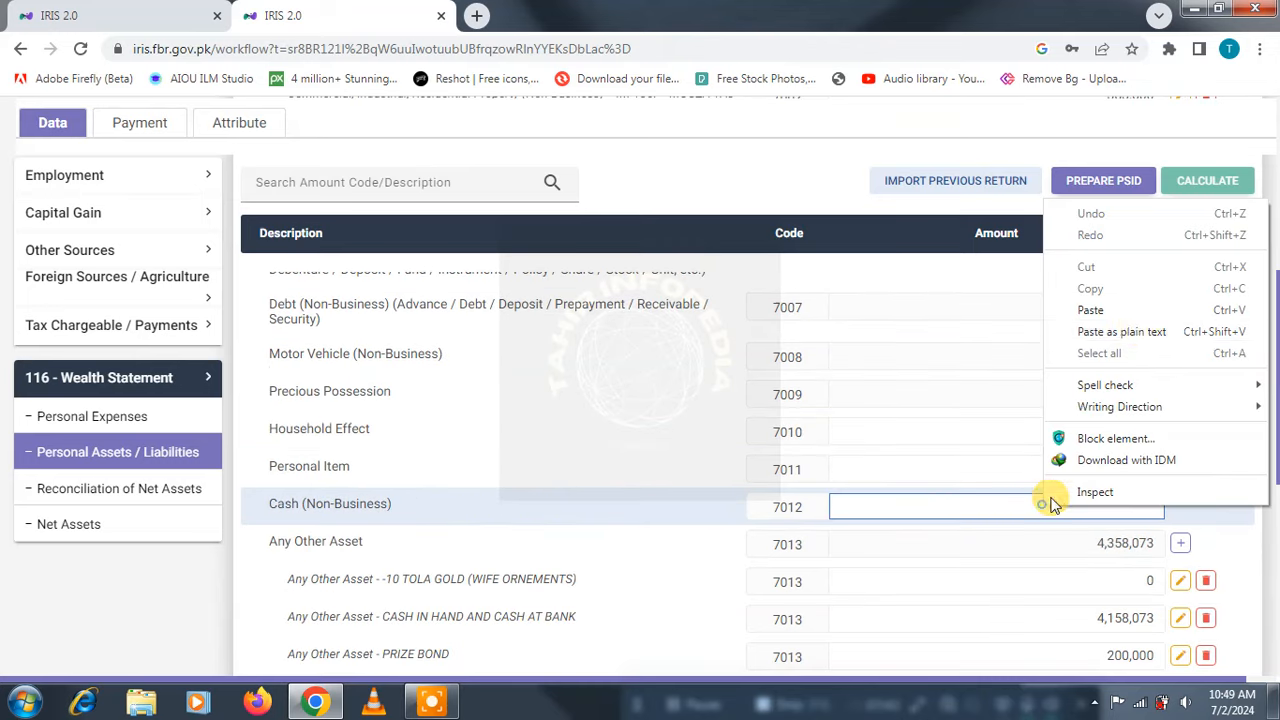
click(1130, 323)
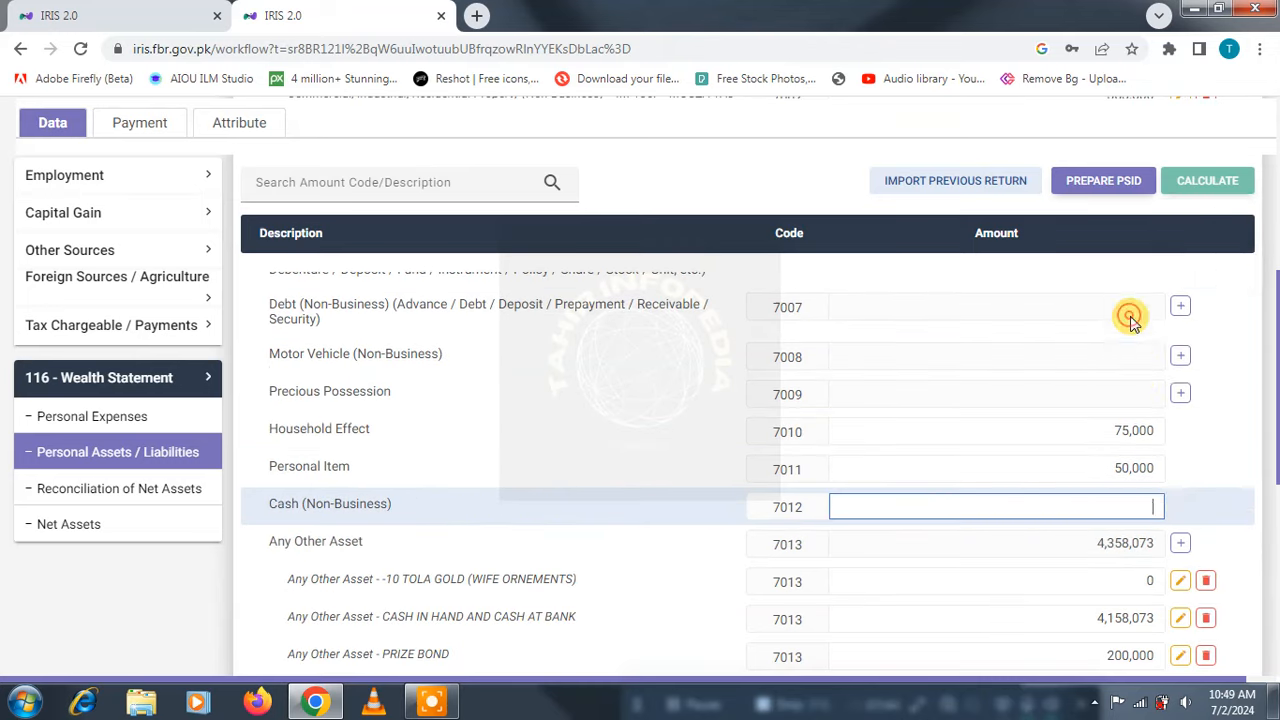
click(1206, 192)
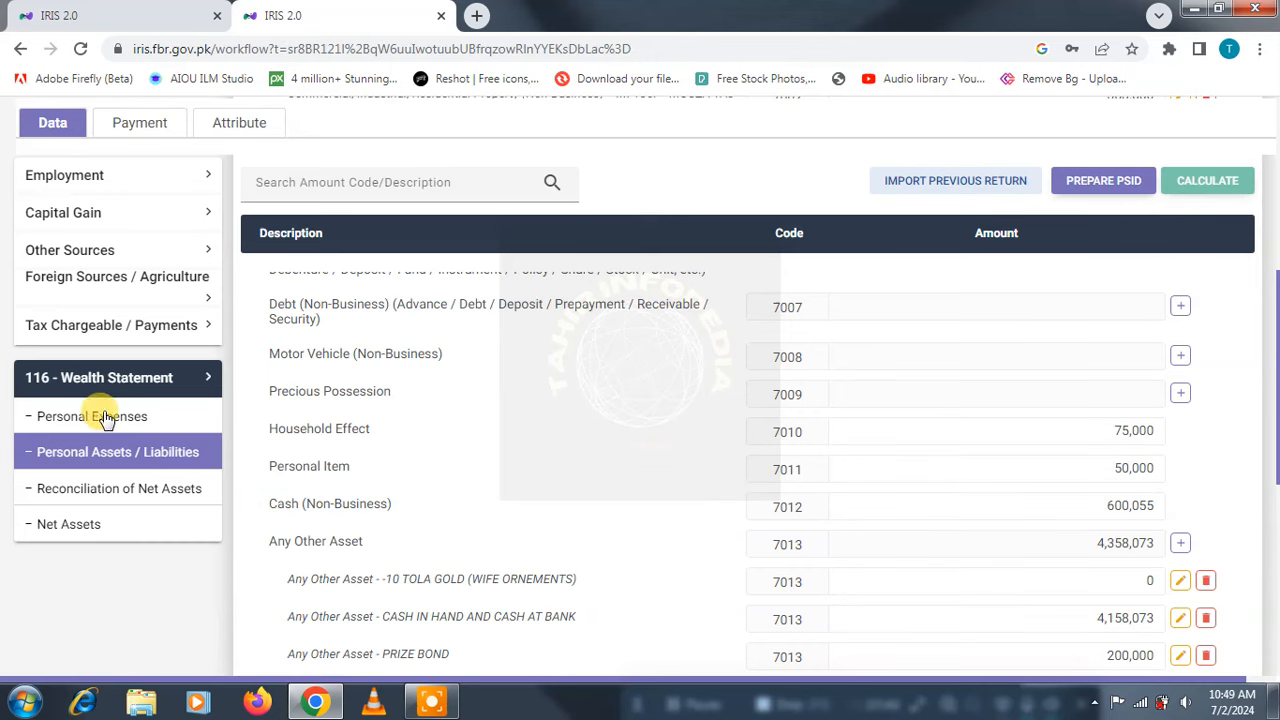
Recheck the Reconciliation of Net Assets, comparing current and previous year net assets, Inflows, Outflows and Unreconciled Amount.
click(120, 488)
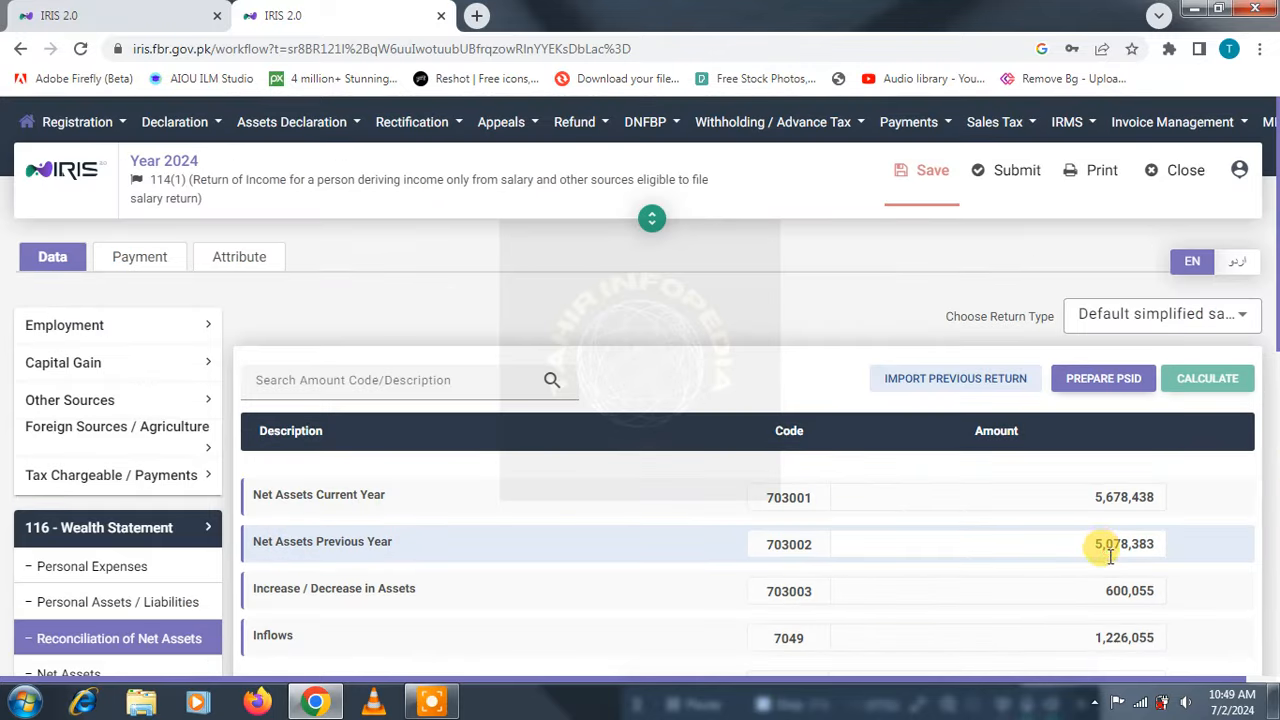
drag(1108, 550, 1157, 503)
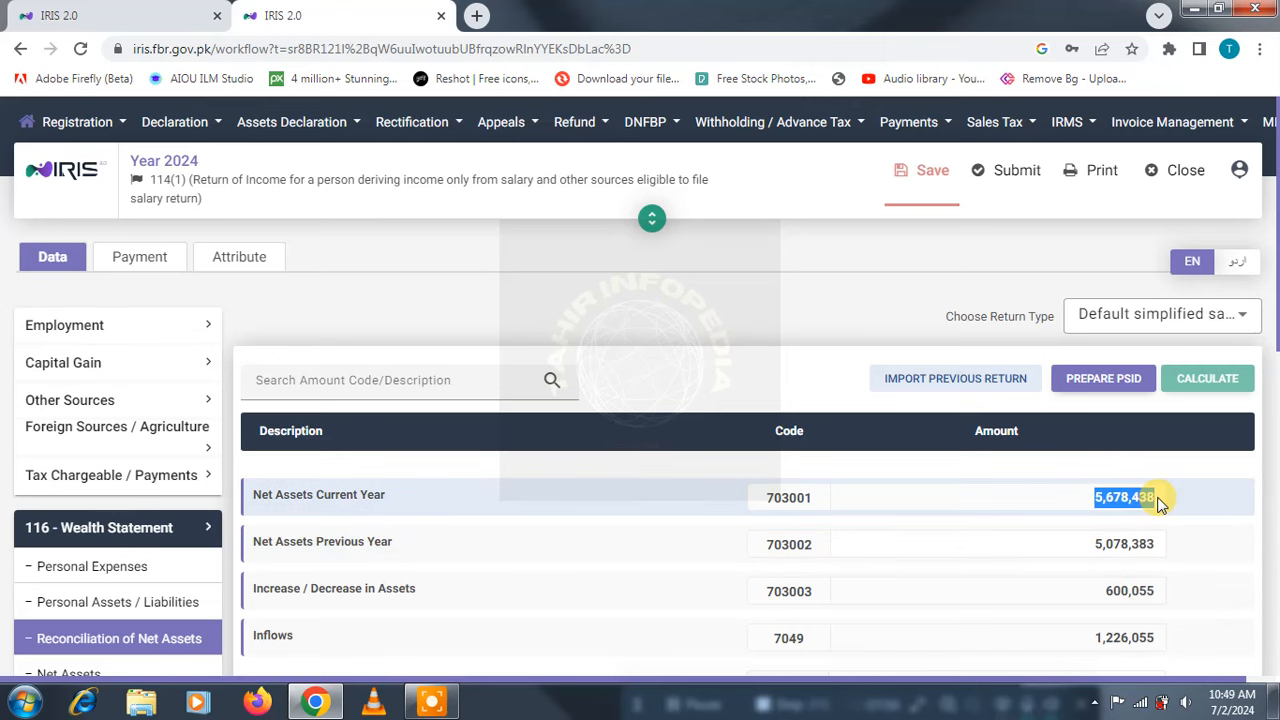
scroll(1157, 505, down, 5)
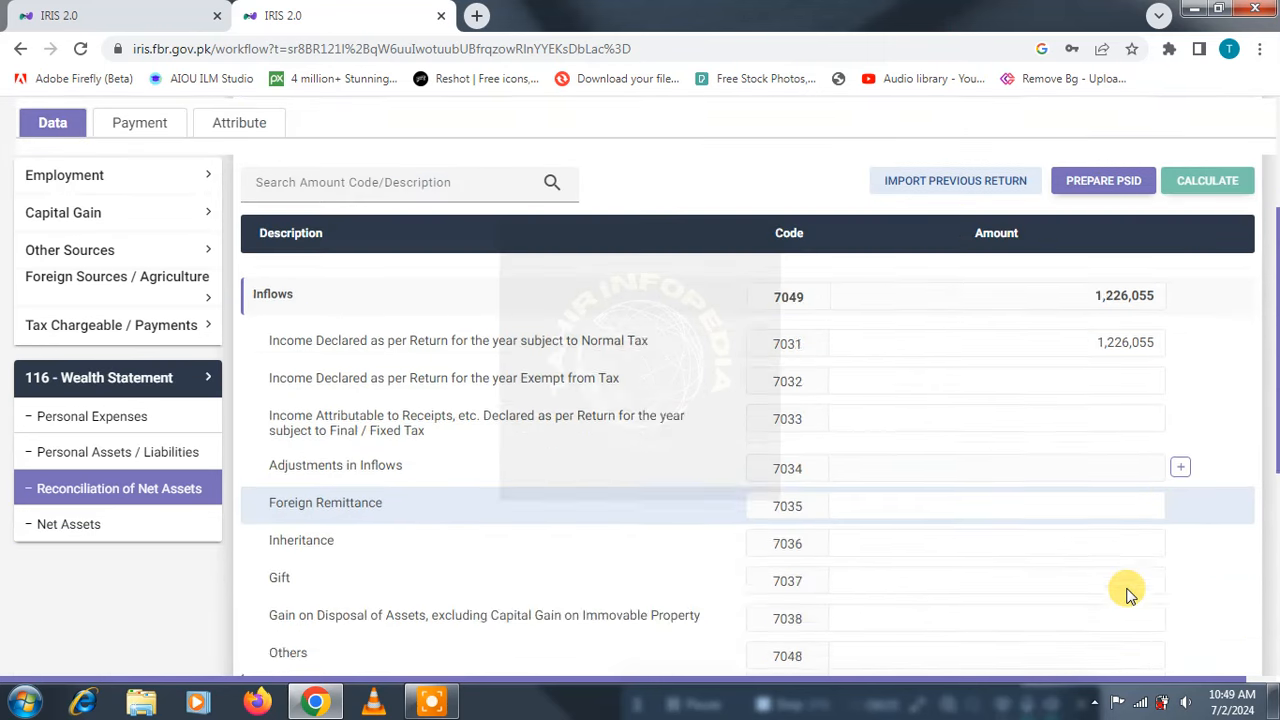
scroll(1128, 571, down, 2)
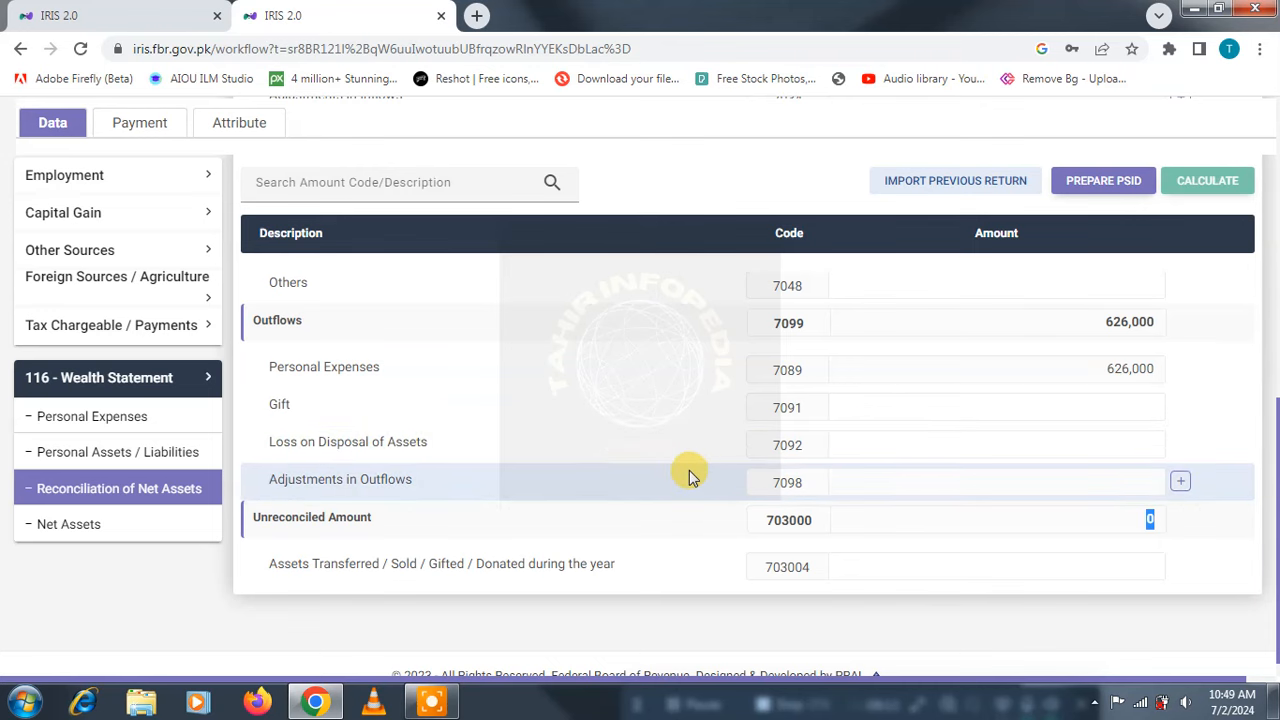
Save the 2024 return and try to submit it.
scroll(1029, 400, up, 5)
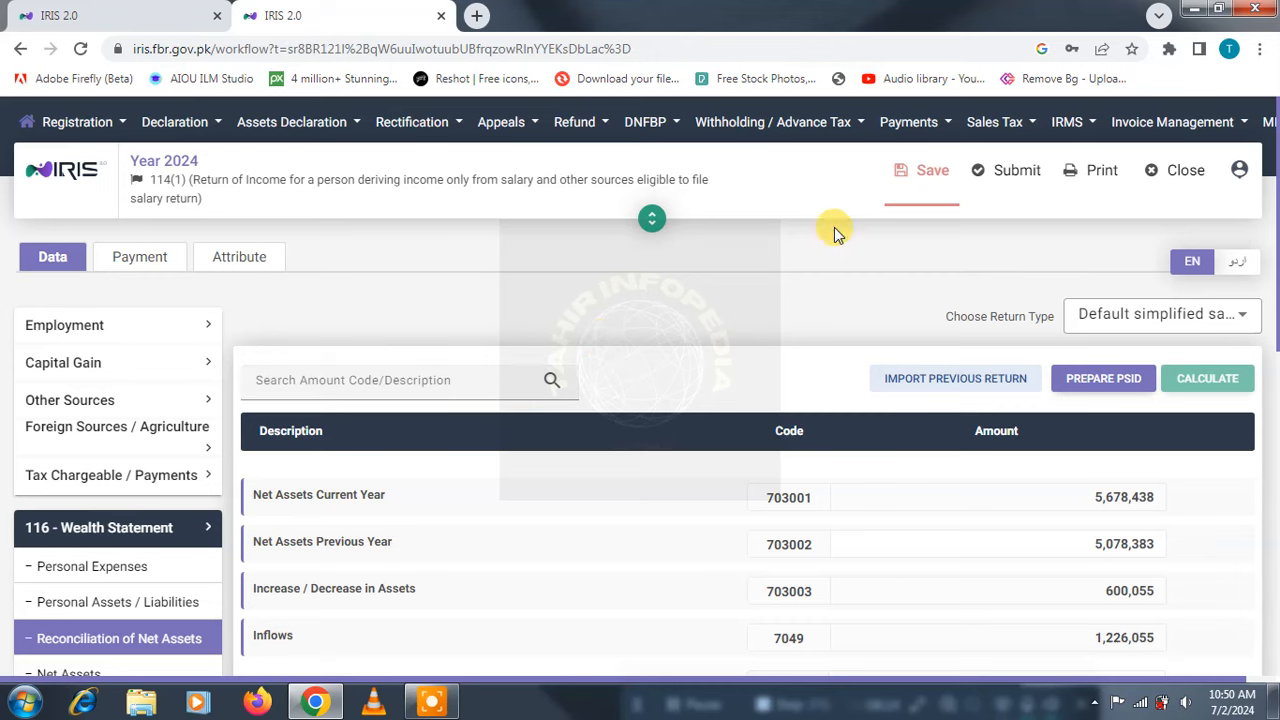
click(945, 178)
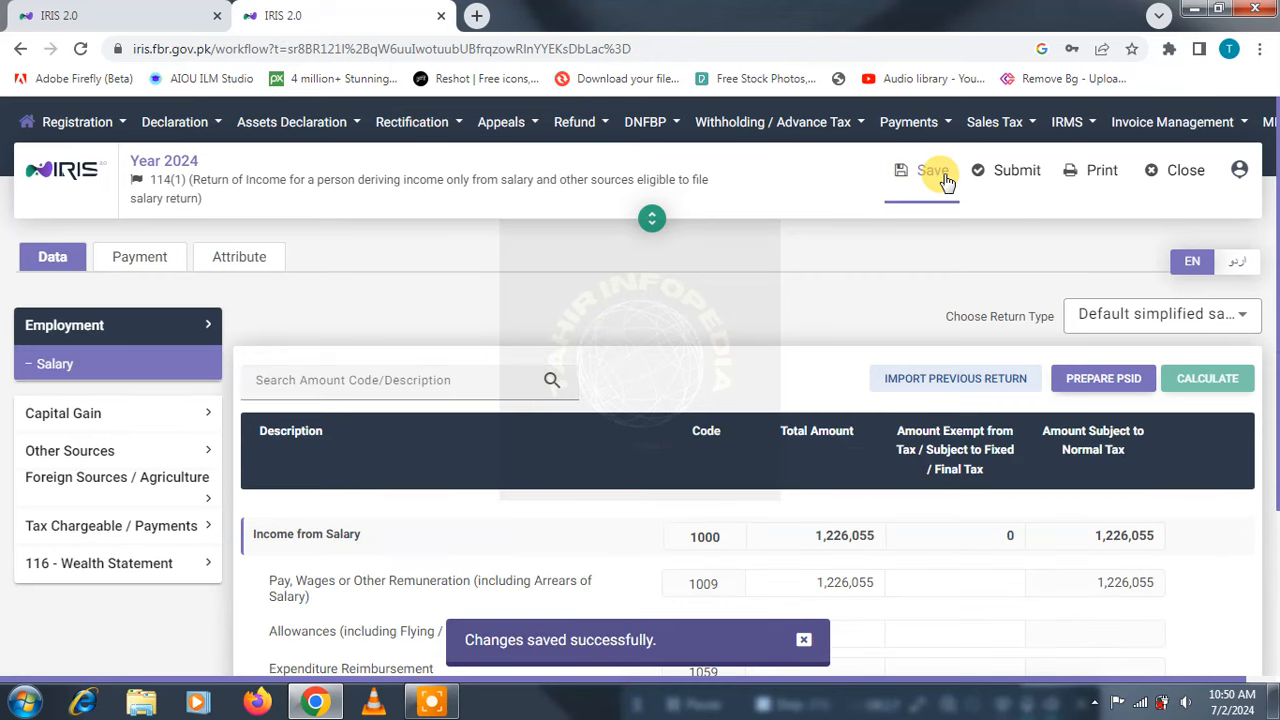
click(1030, 175)
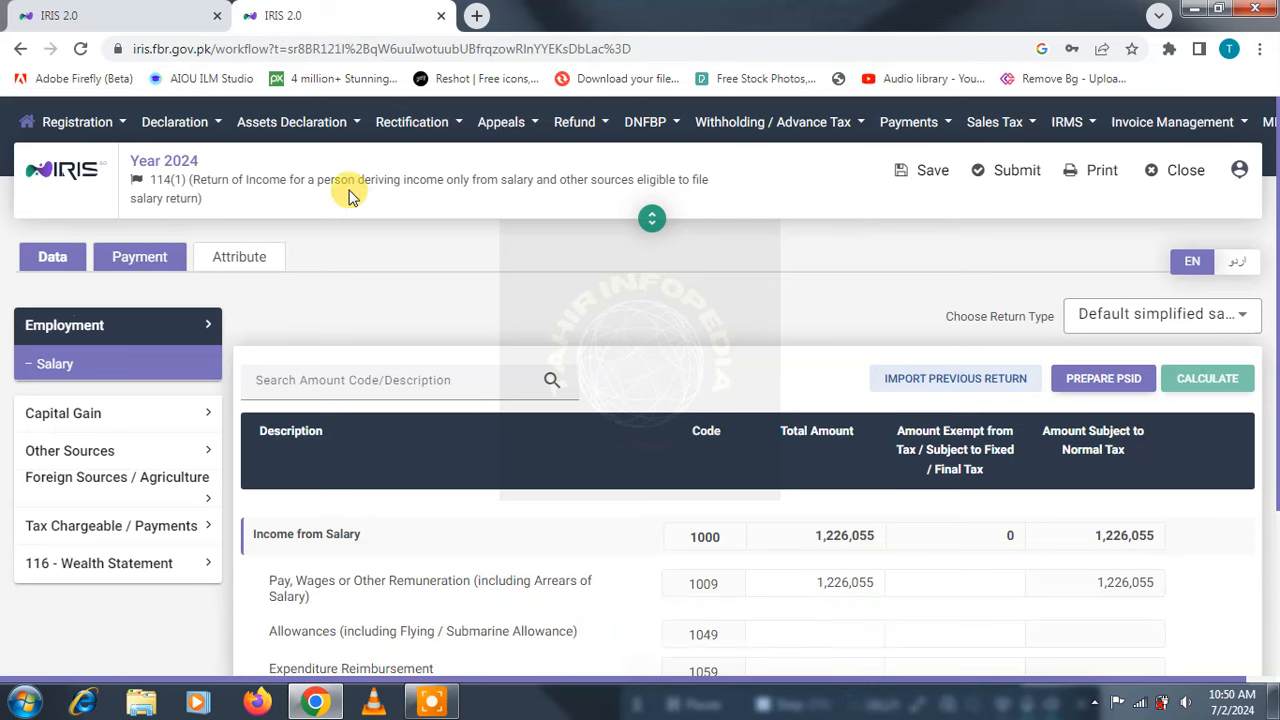
Save and close the return, and reopen the tax year 2024 114(1) salary return from the unsubmitted drafts.
click(925, 170)
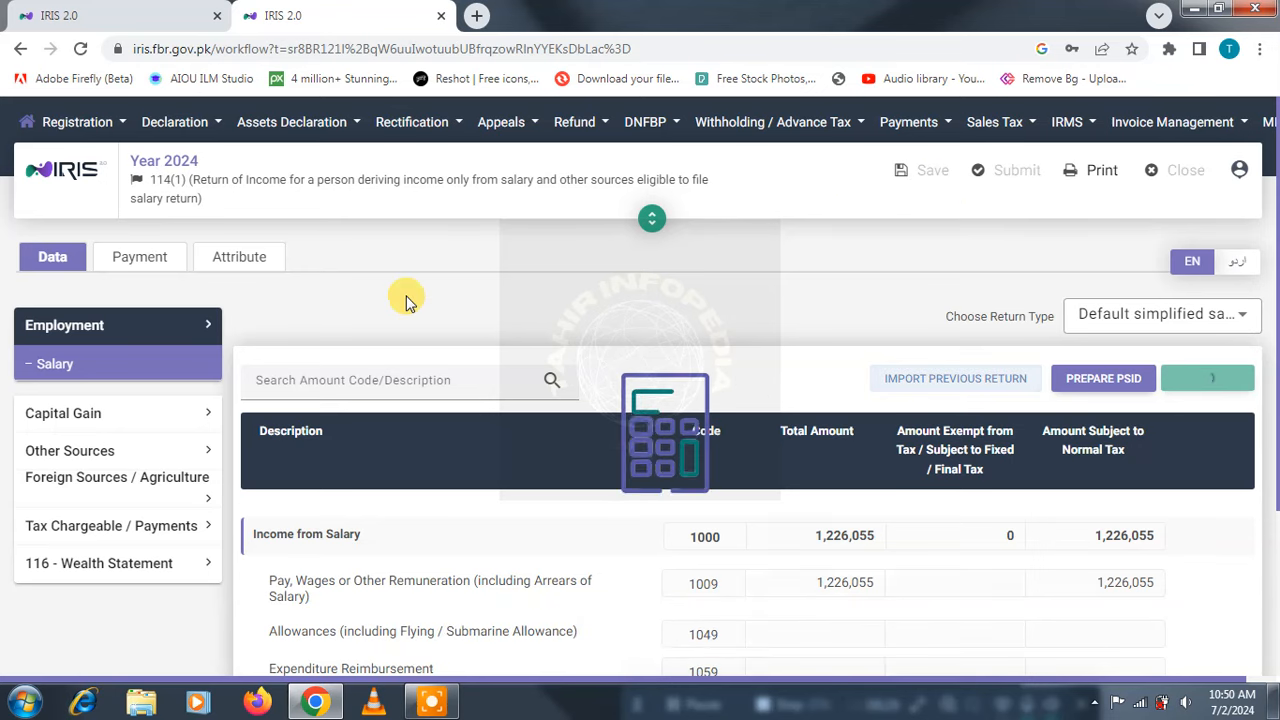
click(1168, 171)
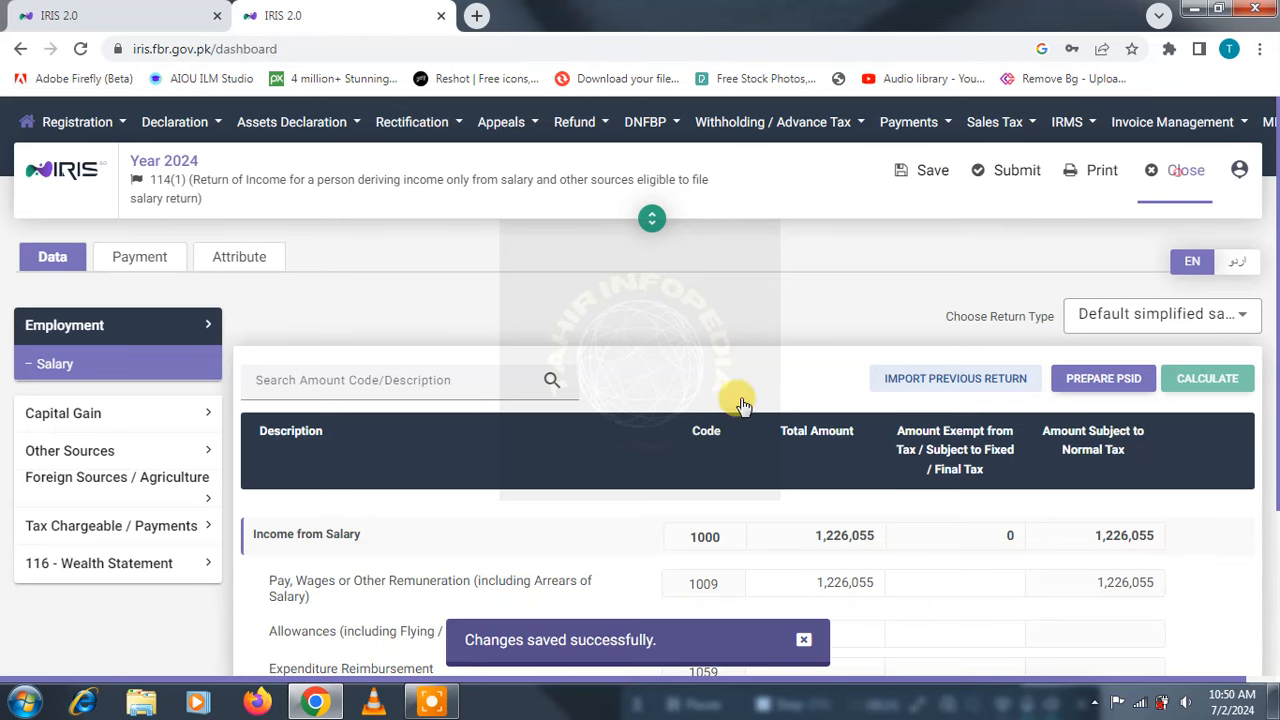
scroll(749, 458, down, 3)
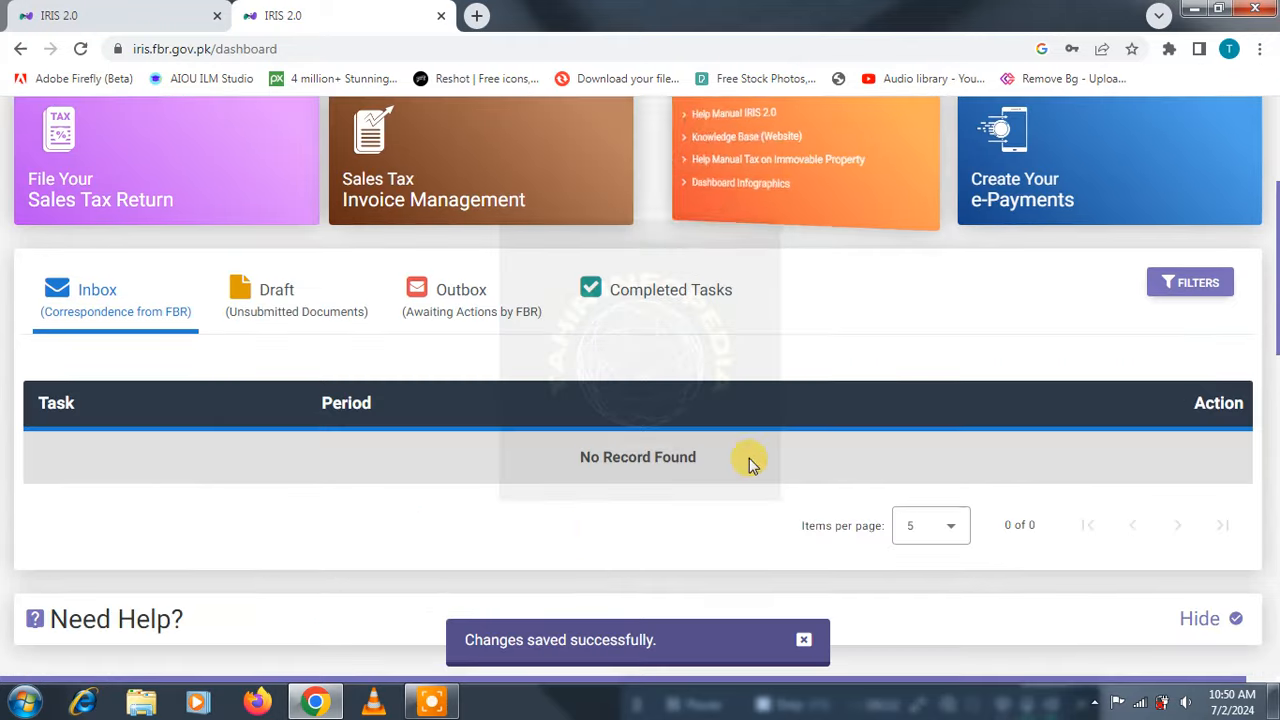
scroll(478, 566, down, 1)
click(277, 210)
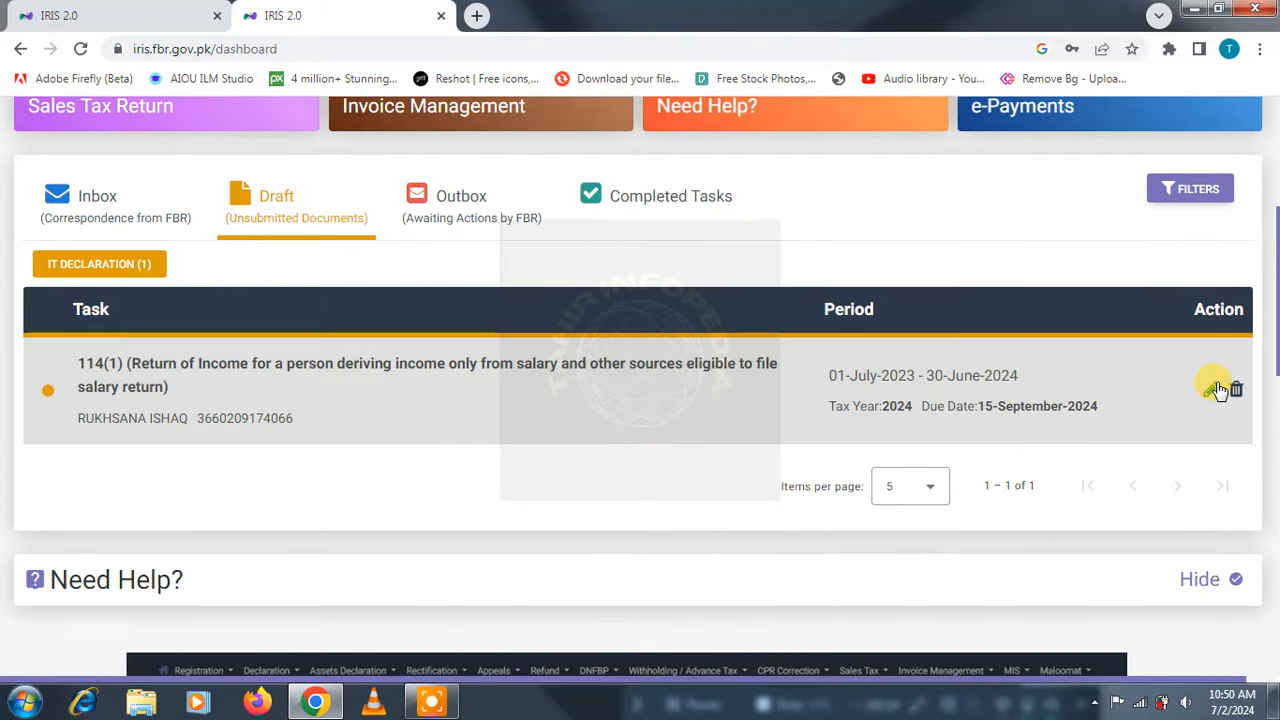
click(1211, 391)
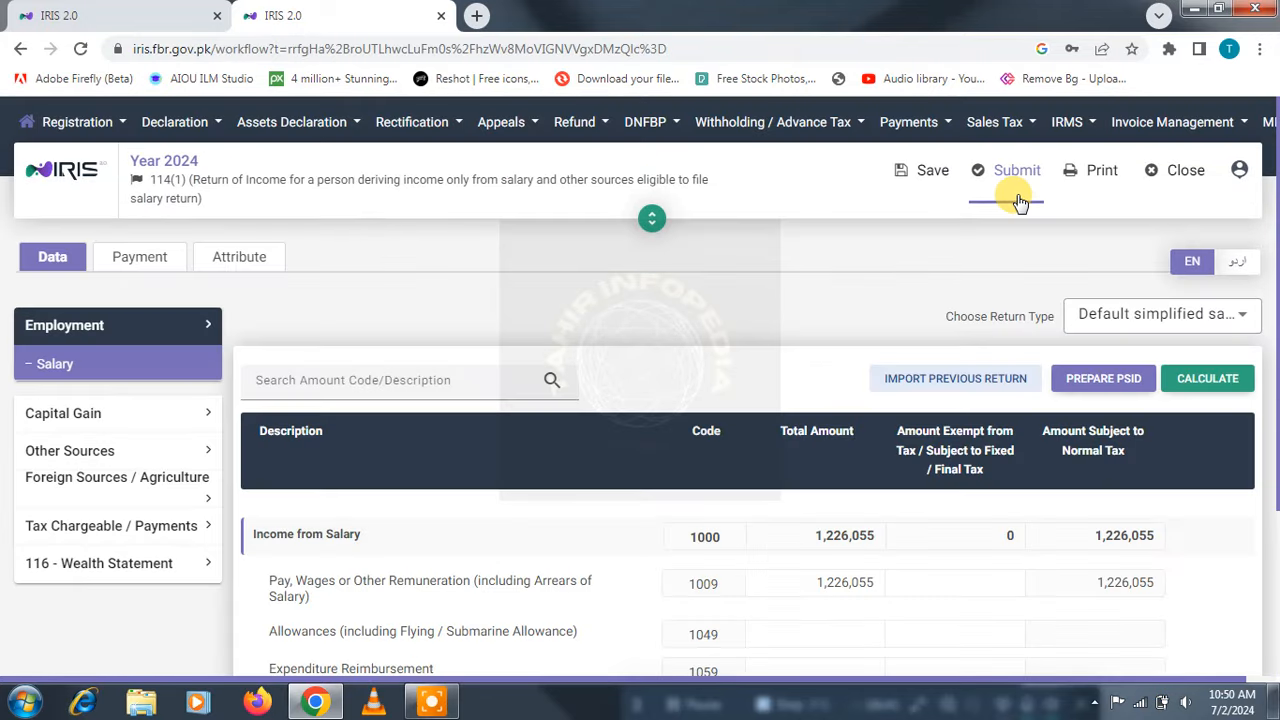
Try to submit the reopened 2024 return, and recalculate its amounts.
click(1008, 180)
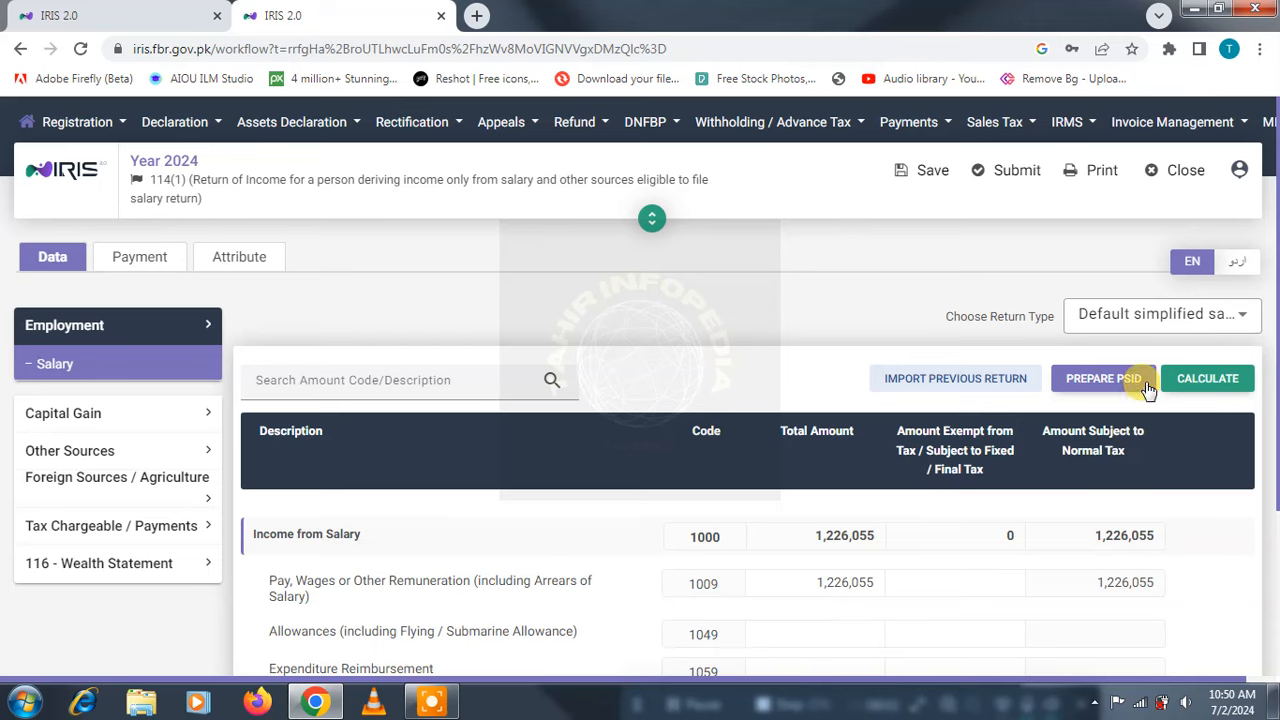
click(1192, 376)
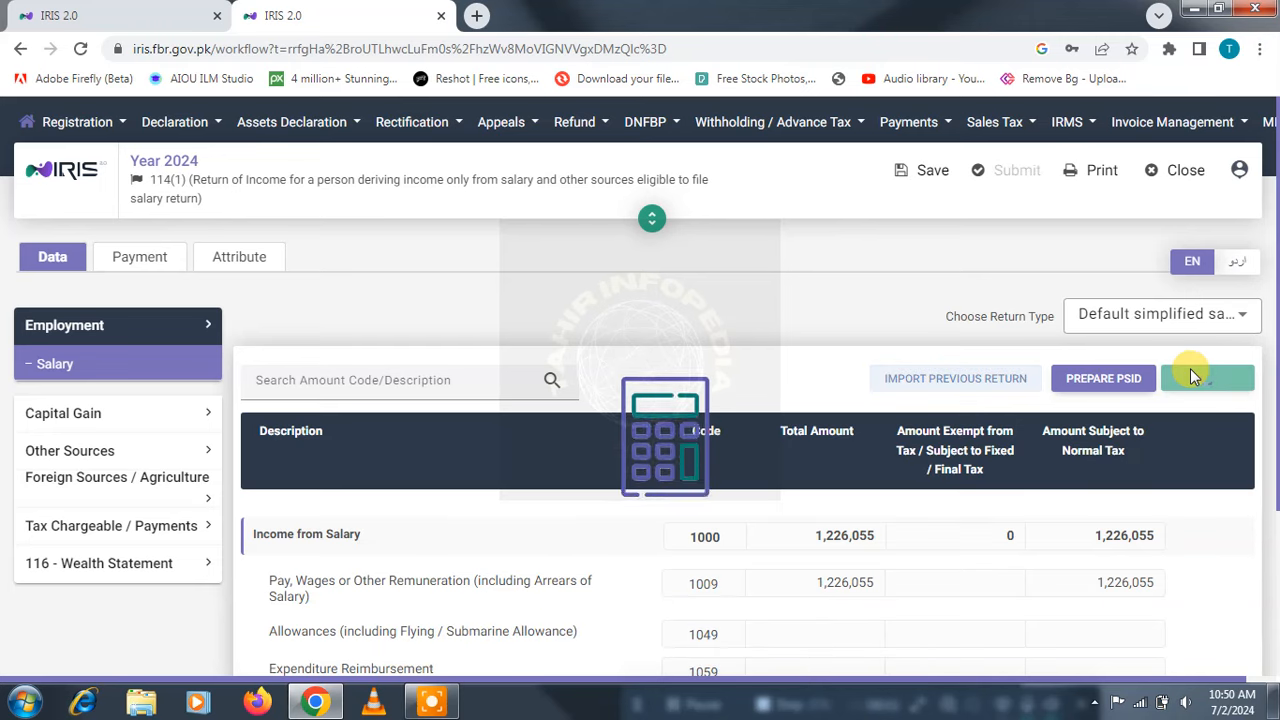
scroll(908, 580, down, 3)
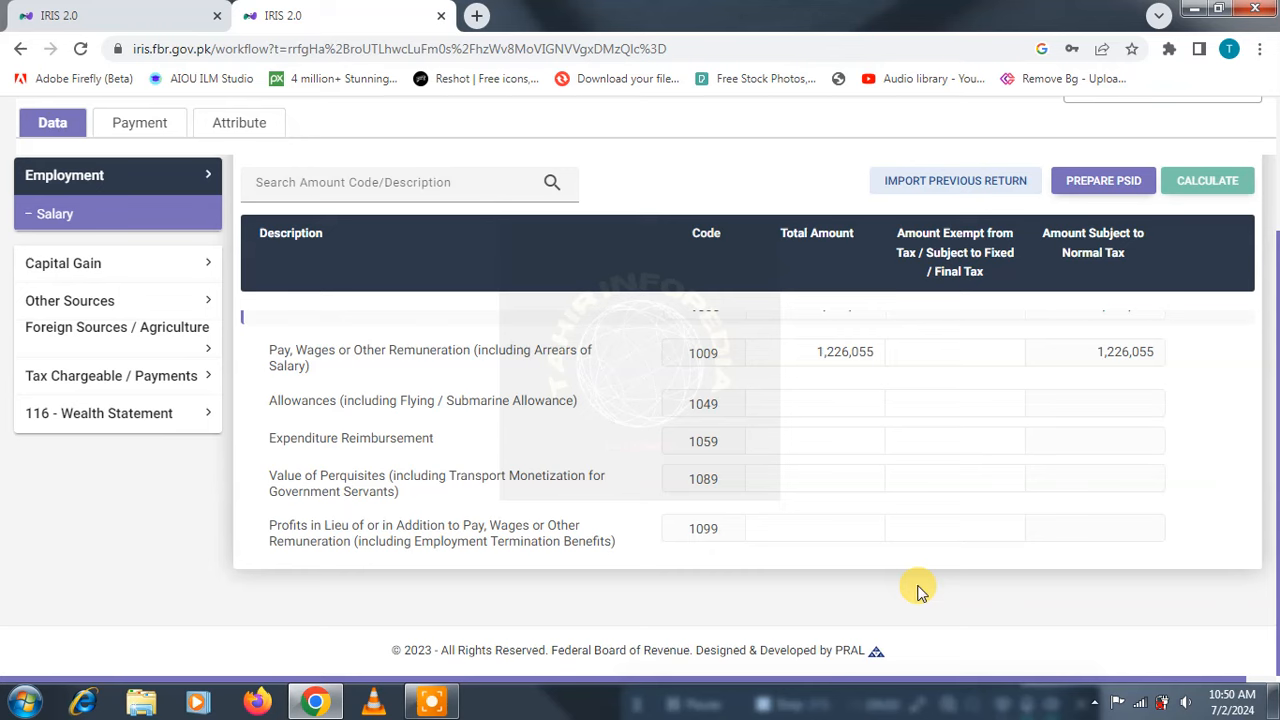
mouse_move(315, 702)
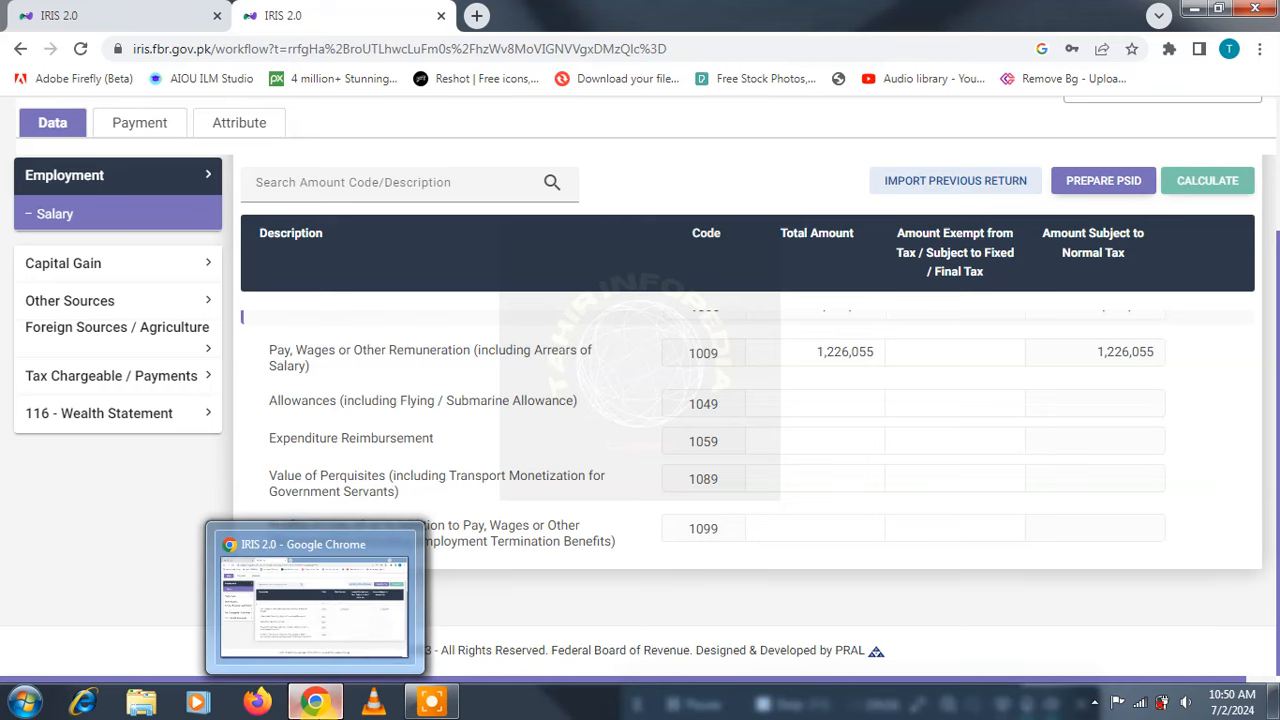